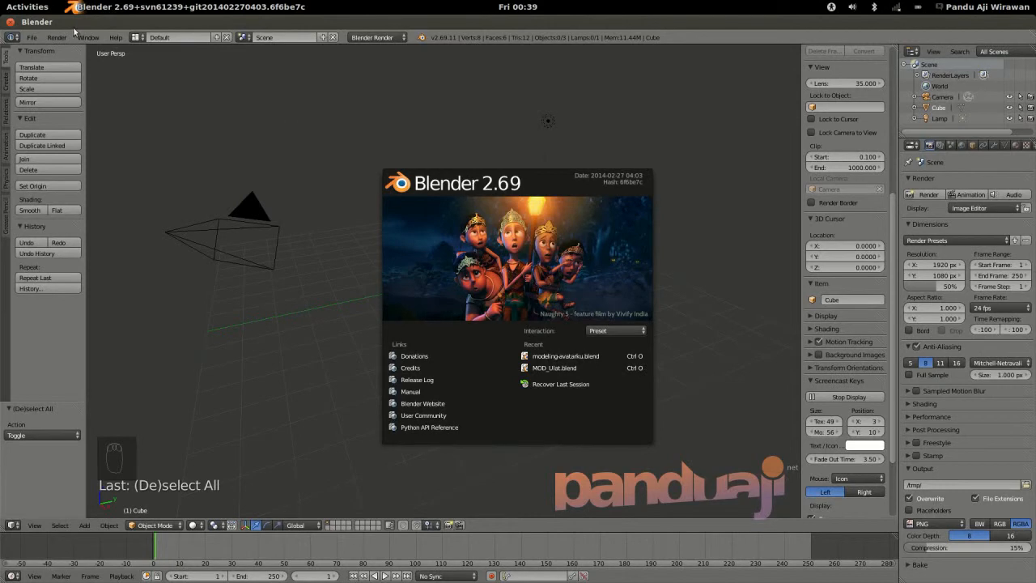
# Step: Switch to Chromium and look through the Blender custom shape rig tutorial, from the worm rig image to the axis and shape examples
pyautogui.moveTo(3, 3)
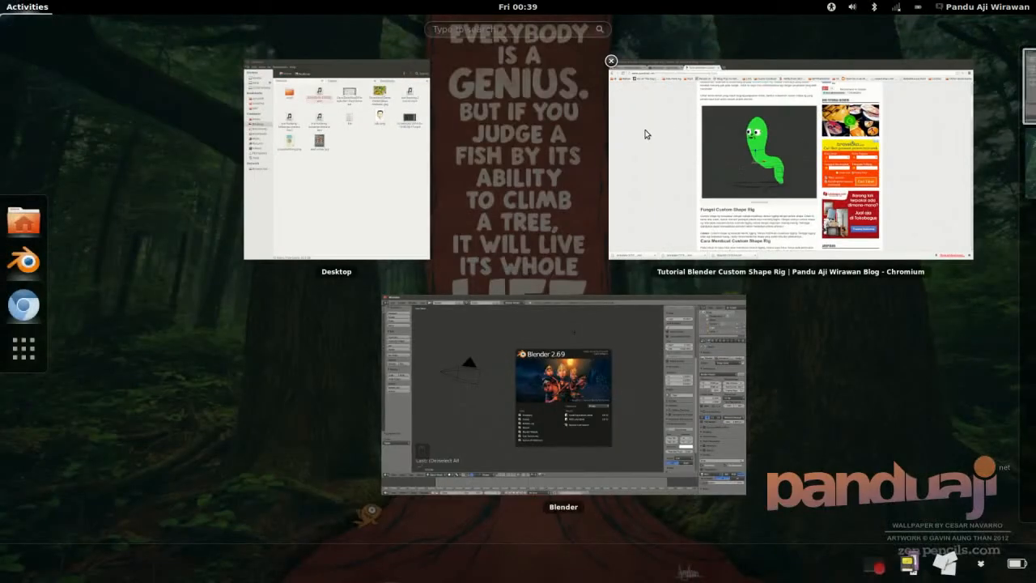
pyautogui.click(645, 132)
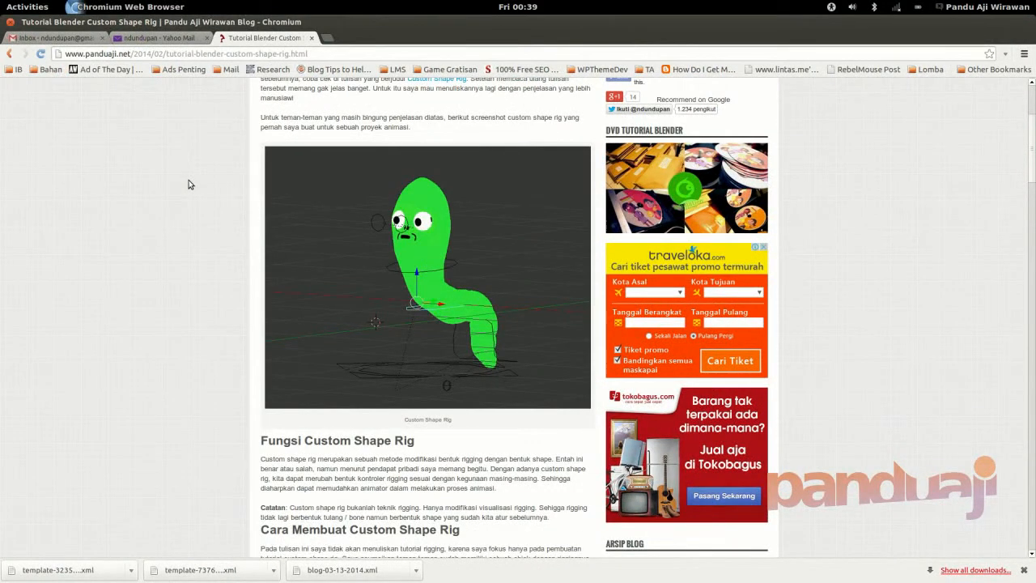
pyautogui.scroll(3, 201, 251)
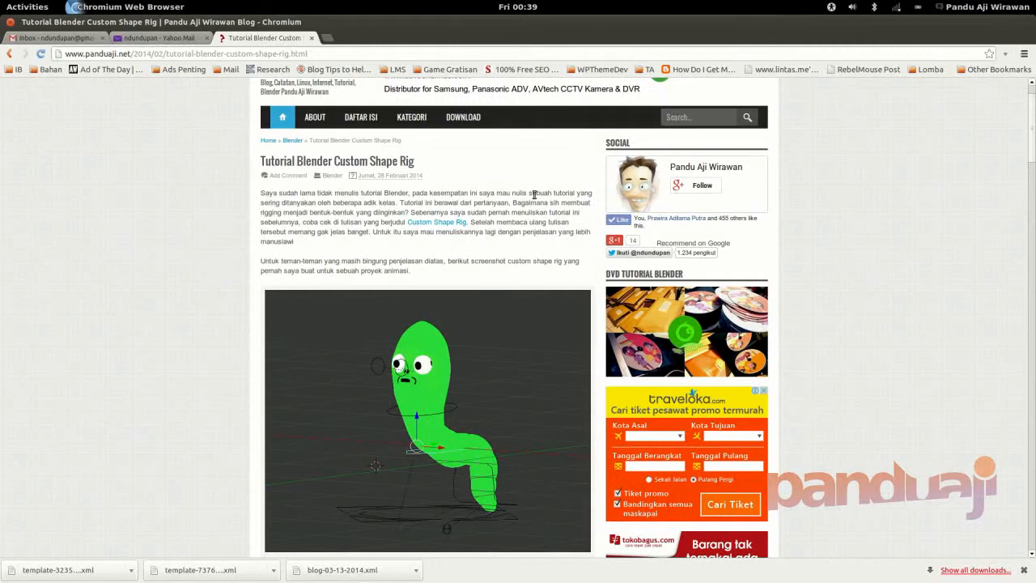
pyautogui.scroll(-5, 257, 202)
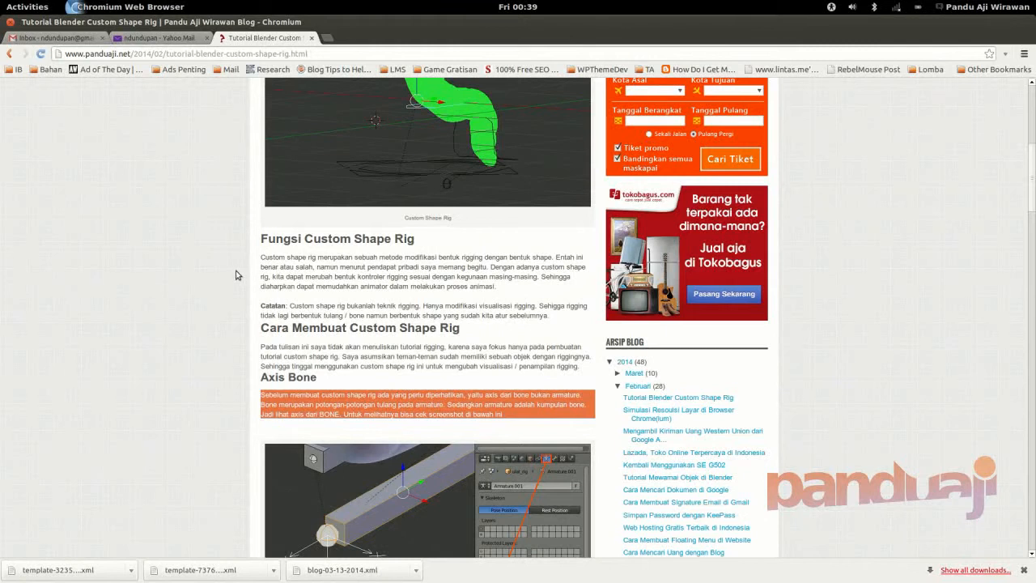
pyautogui.scroll(-5, 251, 317)
pyautogui.scroll(10, 202, 354)
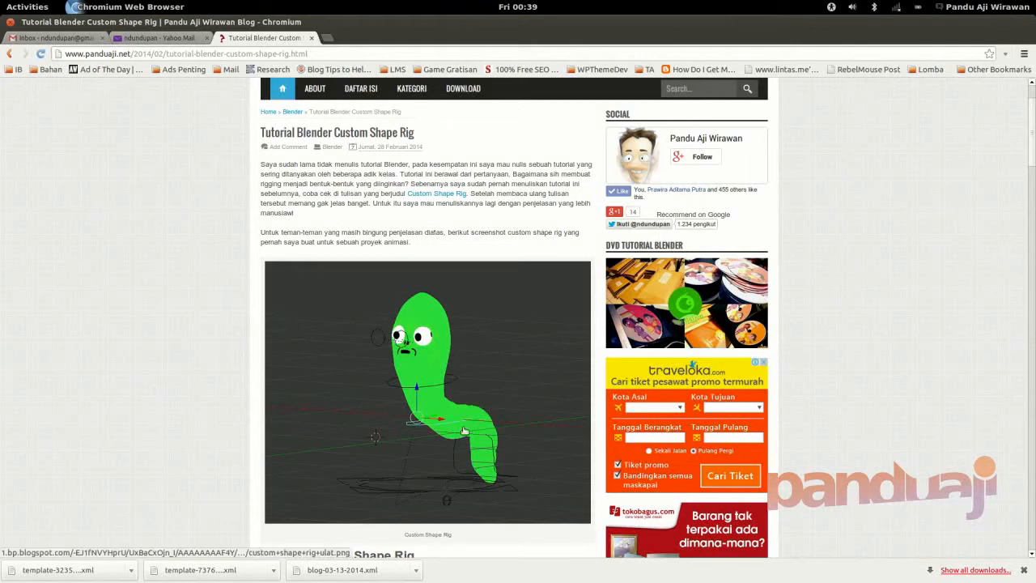
pyautogui.scroll(-6, 461, 412)
pyautogui.scroll(3, 467, 227)
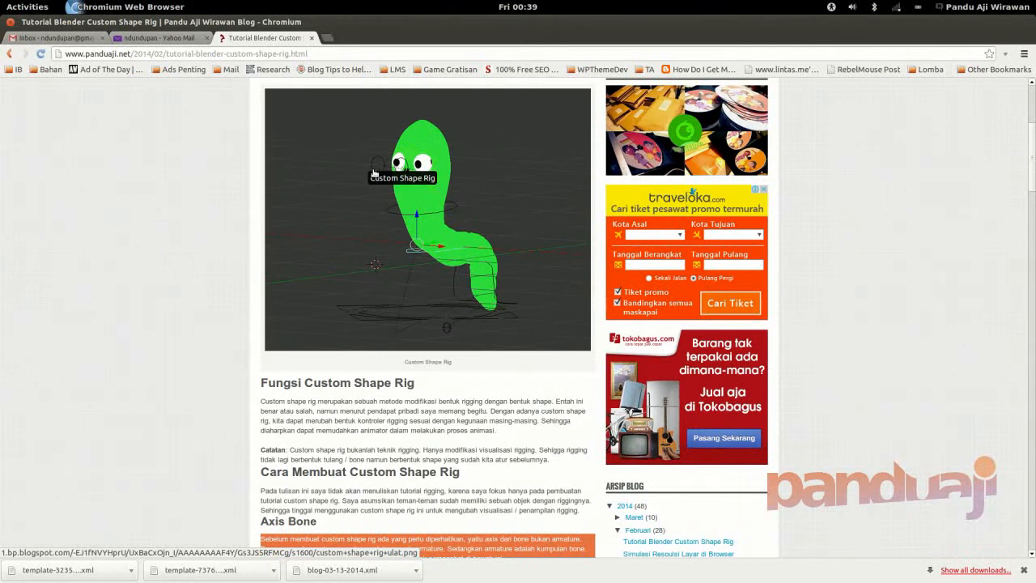
pyautogui.scroll(1, 461, 236)
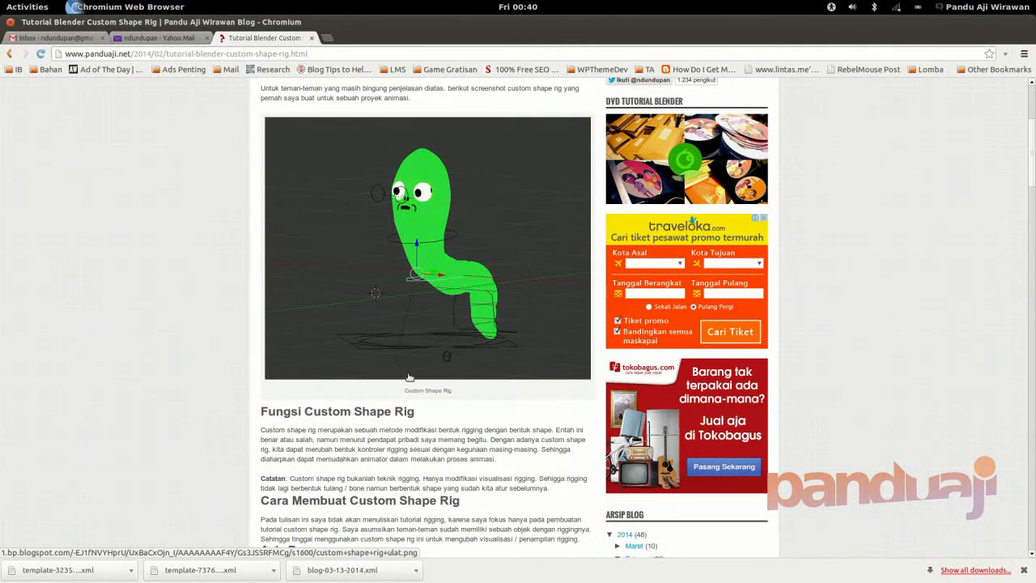
pyautogui.scroll(-10, 410, 388)
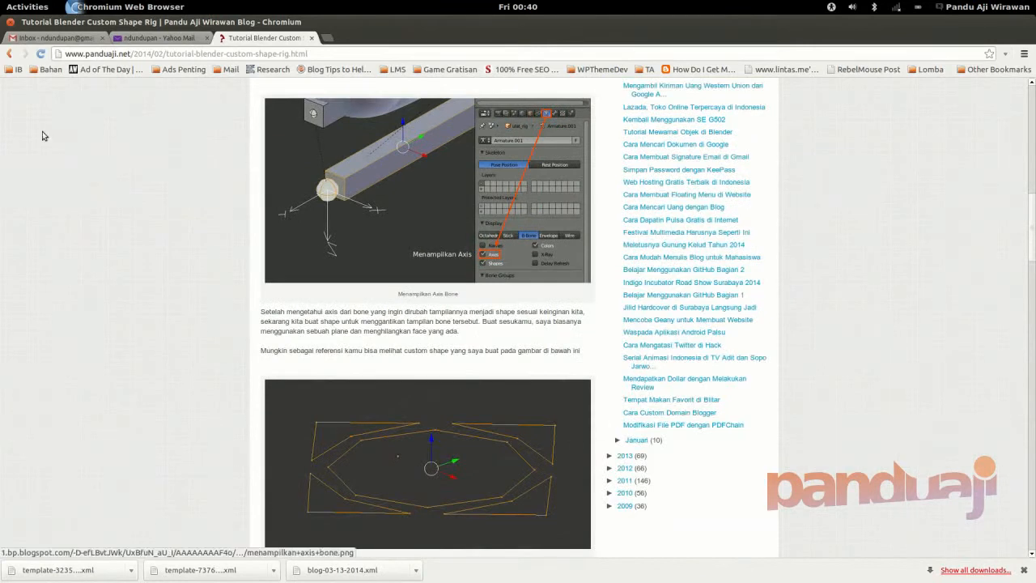
# Step: Switch back to Blender, dismiss the splash screen and delete the default cube
pyautogui.press('super')
pyautogui.click(541, 449)
pyautogui.click(539, 227)
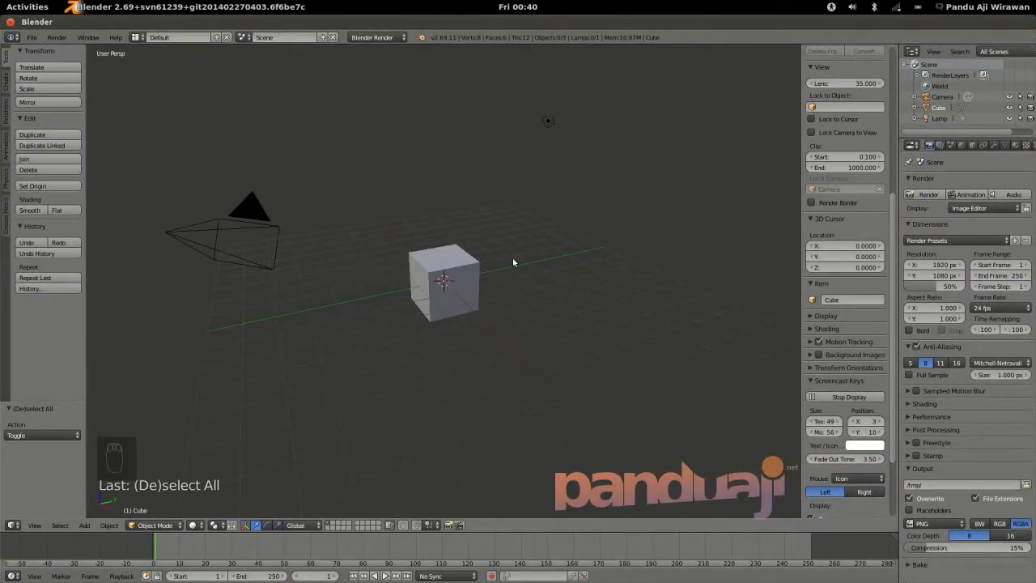
pyautogui.rightClick(430, 278)
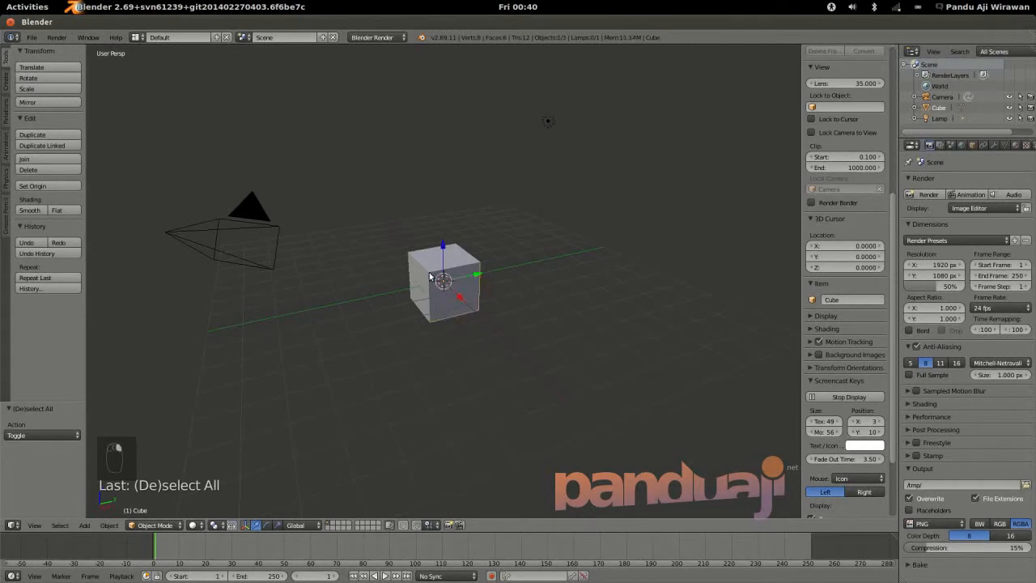
pyautogui.press('x')
pyautogui.click(432, 277)
# Step: Add a mesh circle with 8 vertices, radius 1.000 and no fill at the scene's origin
pyautogui.hotkey('shift', 'a')
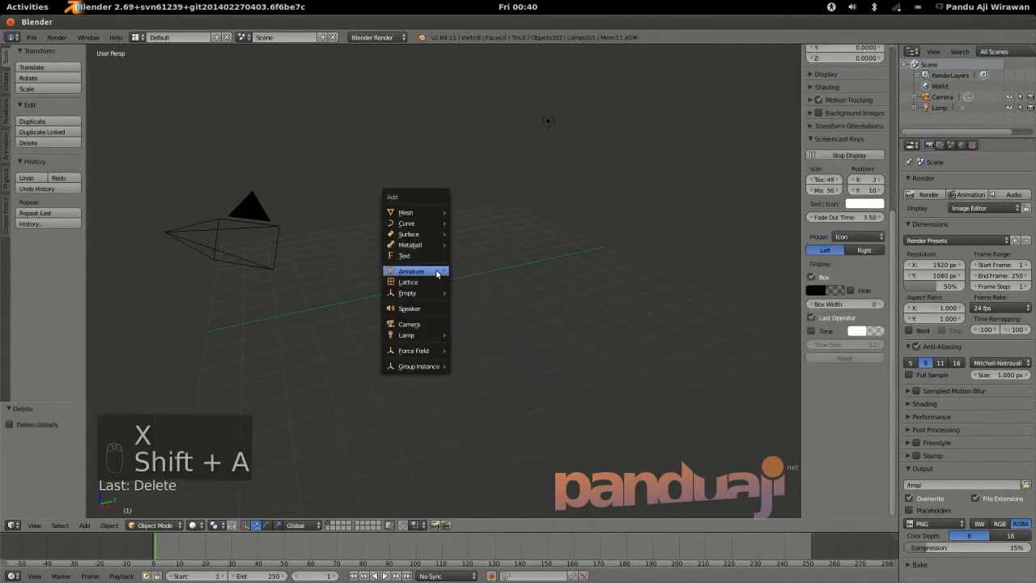
pyautogui.moveTo(418, 212)
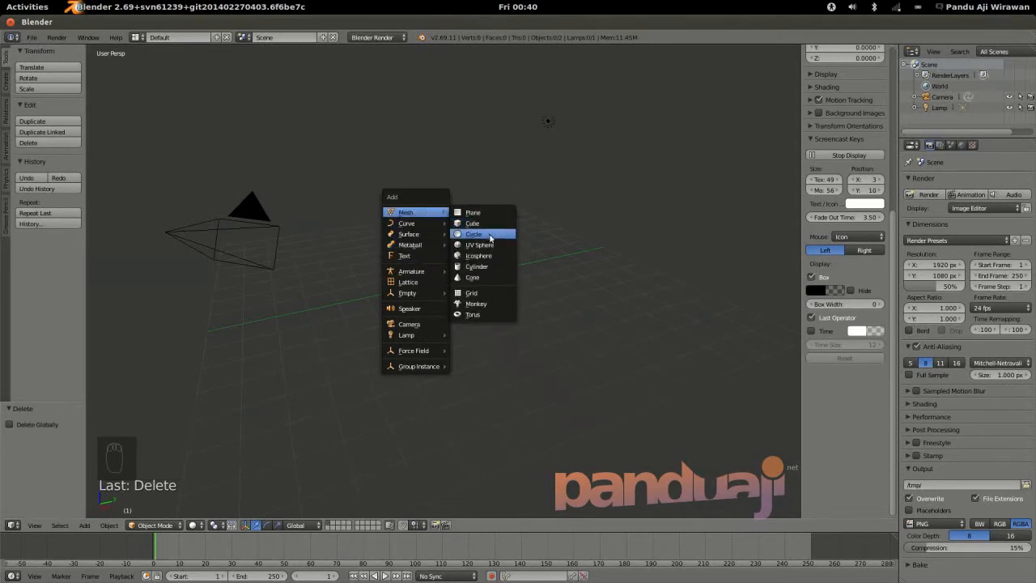
pyautogui.click(488, 235)
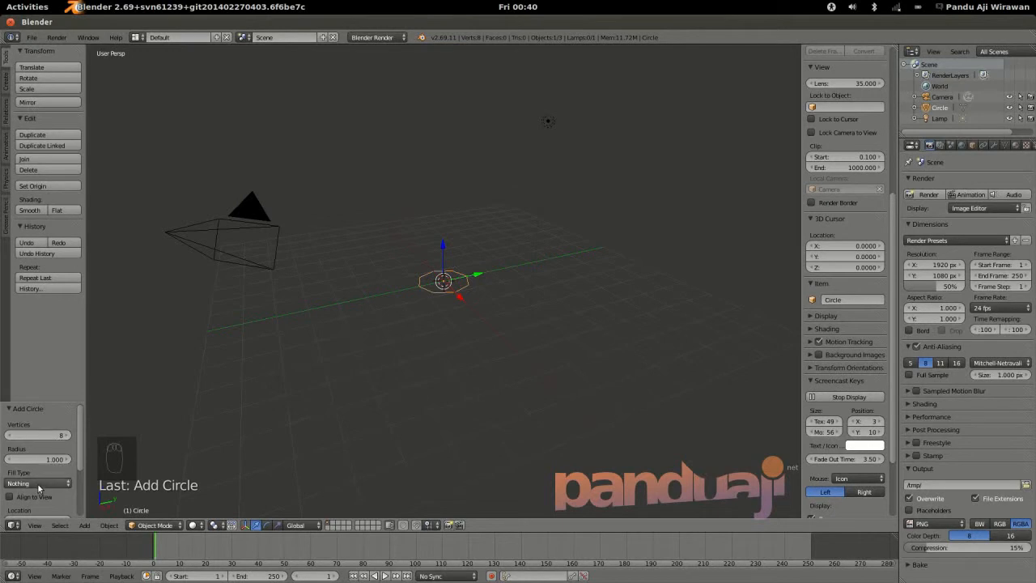
pyautogui.scroll(5, 446, 275)
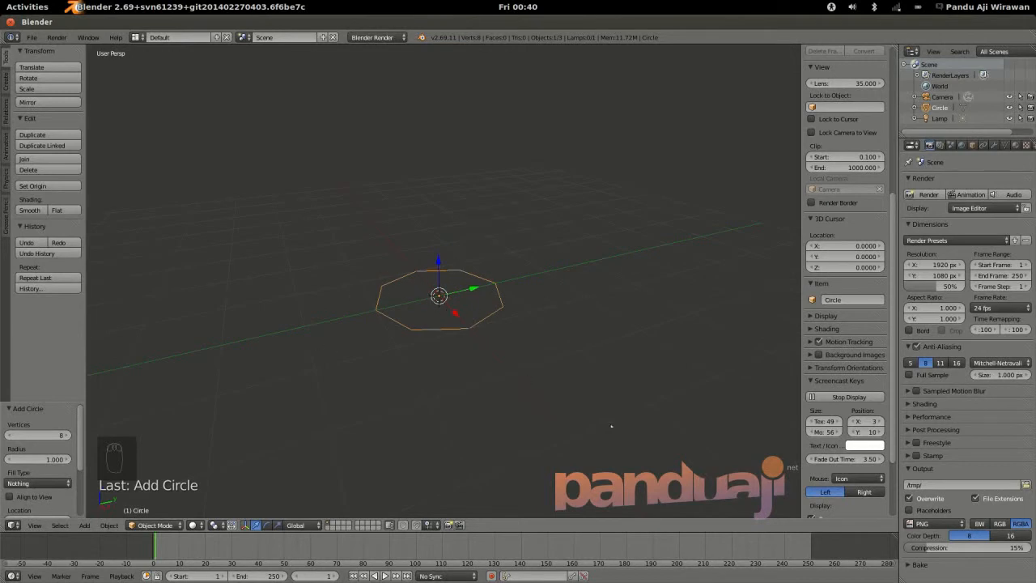
# Step: In top view and Edit Mode, duplicate the circle's three vertices on the positive X side and place the copy 1.000 further along X
pyautogui.press('KP_7')
pyautogui.press('Tab')
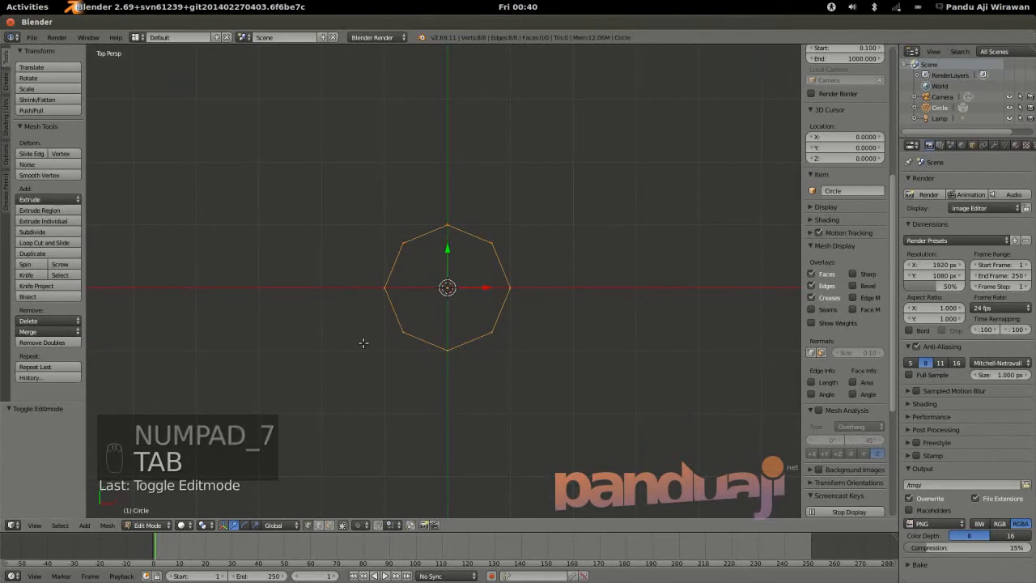
pyautogui.rightClick(496, 239)
pyautogui.keyDown('shift'); pyautogui.rightClick(499, 311); pyautogui.keyUp('shift')
pyautogui.keyDown('shift'); pyautogui.rightClick(511, 288); pyautogui.keyUp('shift')
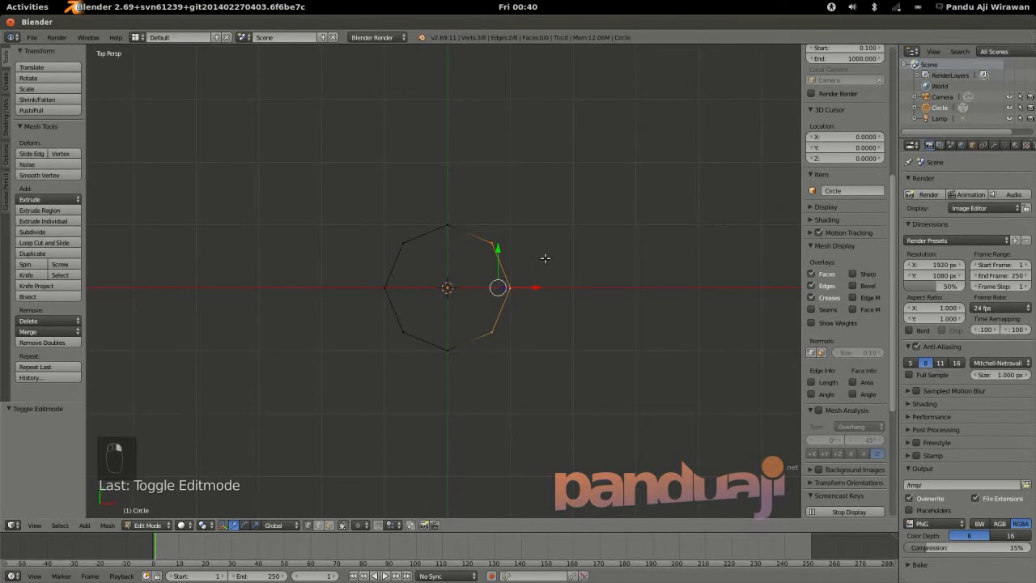
pyautogui.hotkey('shift', 'd')
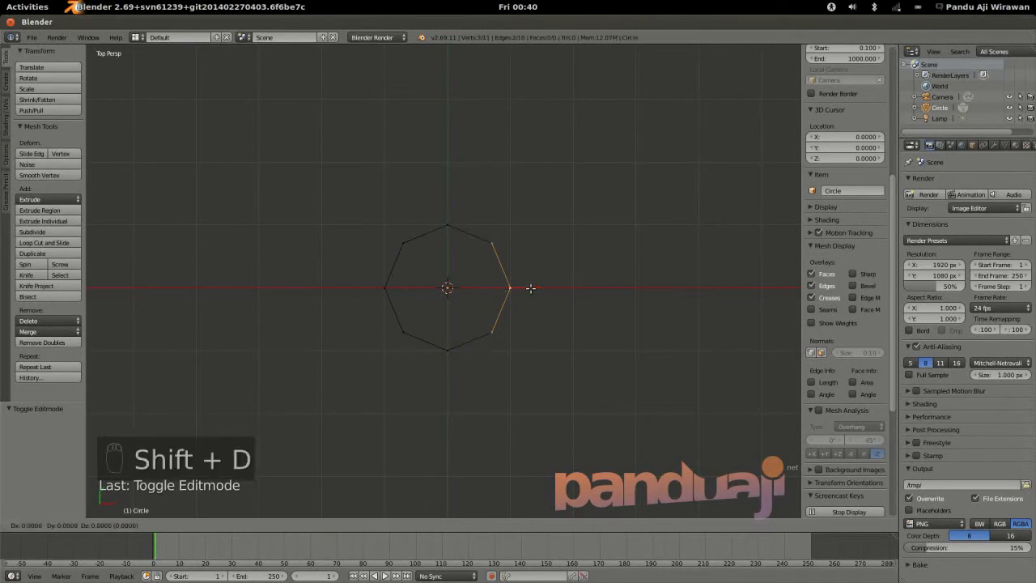
pyautogui.click(594, 288)
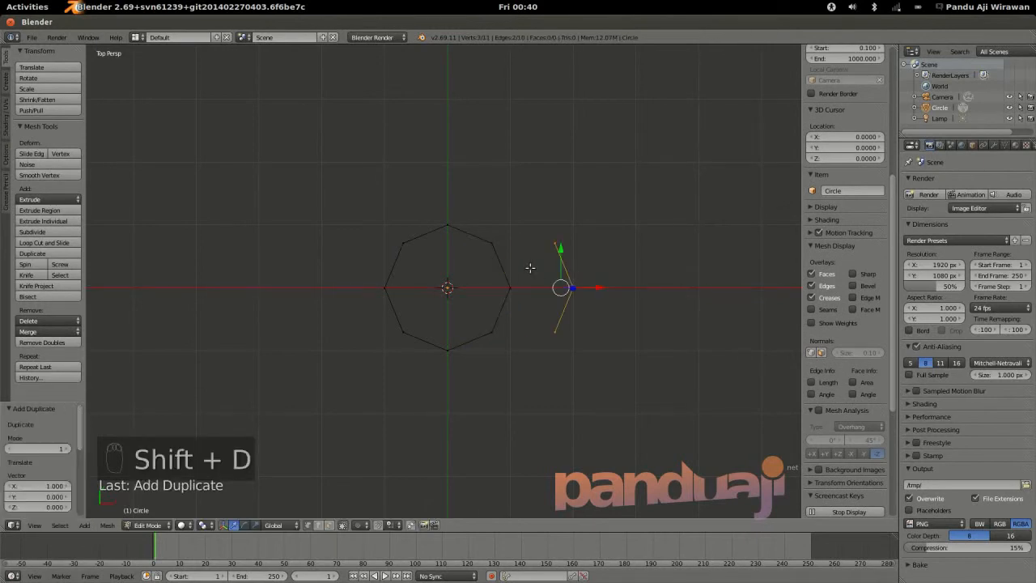
# Step: Connect the duplicate's two end vertices with an edge and subdivide that edge with one cut
pyautogui.rightClick(544, 240)
pyautogui.keyDown('shift'); pyautogui.rightClick(557, 329); pyautogui.keyUp('shift')
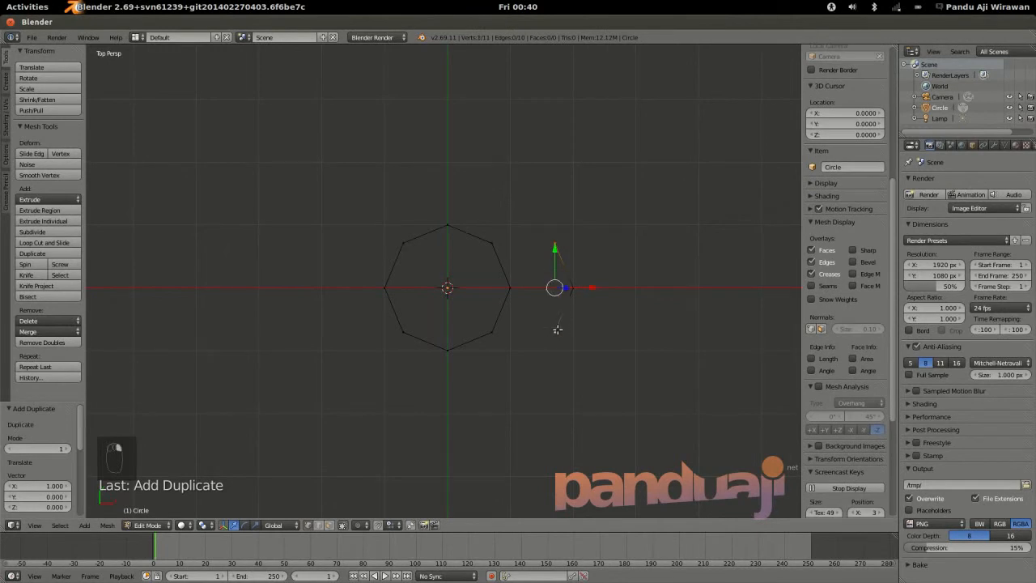
pyautogui.press('f')
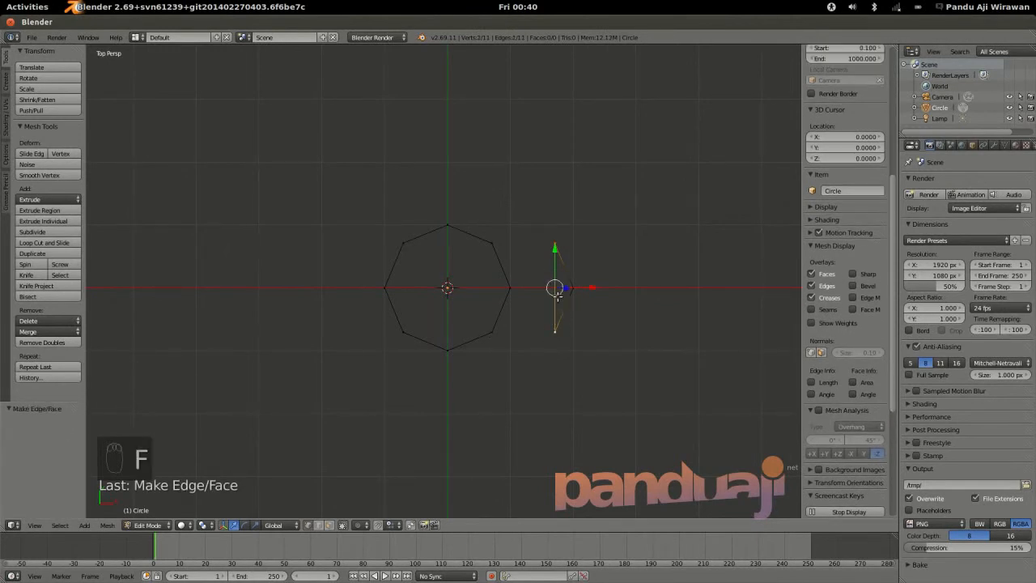
pyautogui.press('w')
pyautogui.click(615, 252)
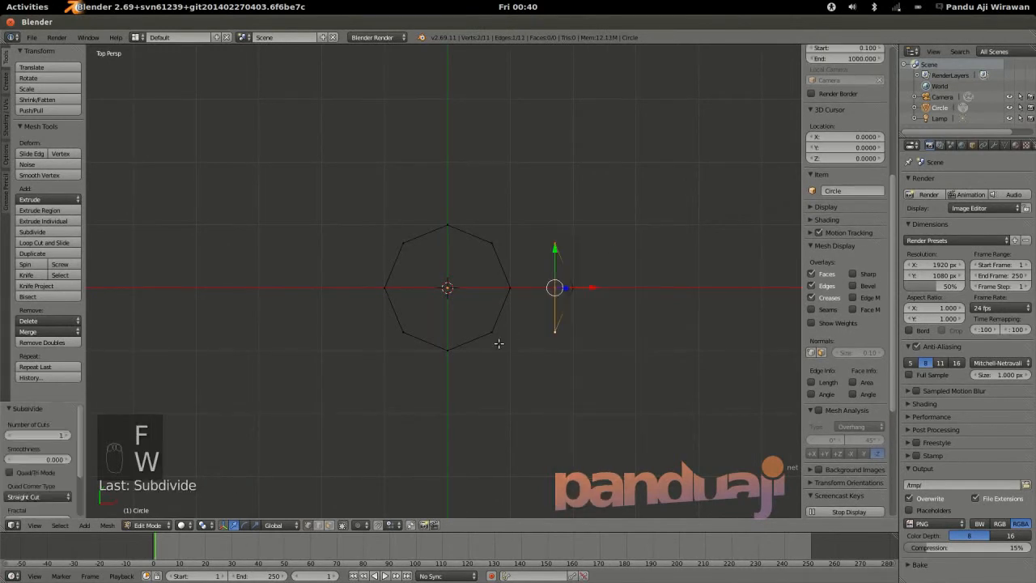
# Step: Move the midpoint of the subdivided edge slightly outward along X and deselect everything
pyautogui.scroll(4, 538, 296)
pyautogui.rightClick(551, 263)
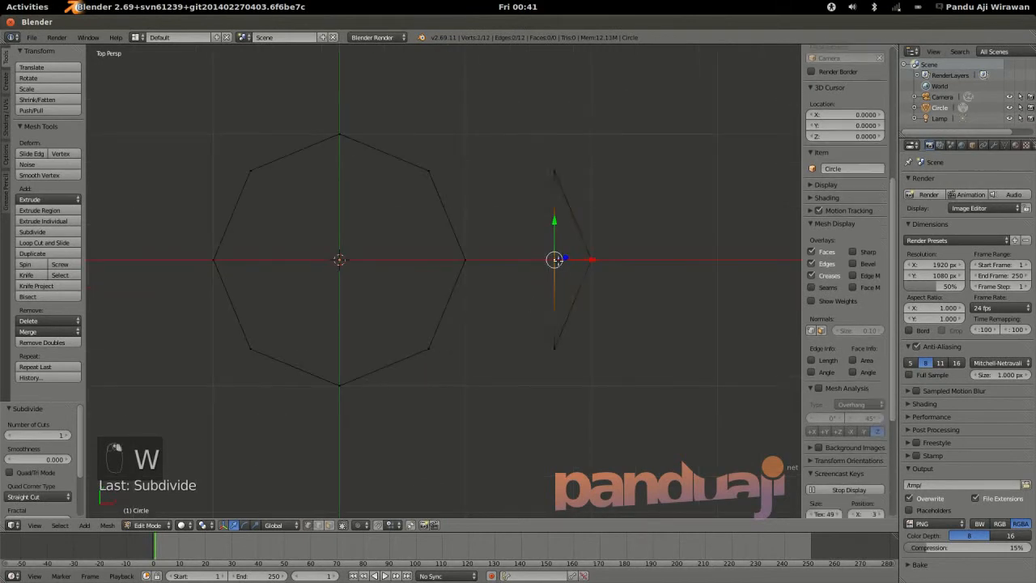
pyautogui.moveTo(593, 260)
pyautogui.mouseDown()
pyautogui.moveTo(624, 264)
pyautogui.moveTo(591, 261)
pyautogui.moveTo(602, 261)
pyautogui.mouseUp()
pyautogui.hotkey('ctrl', 'z')
pyautogui.press('a')
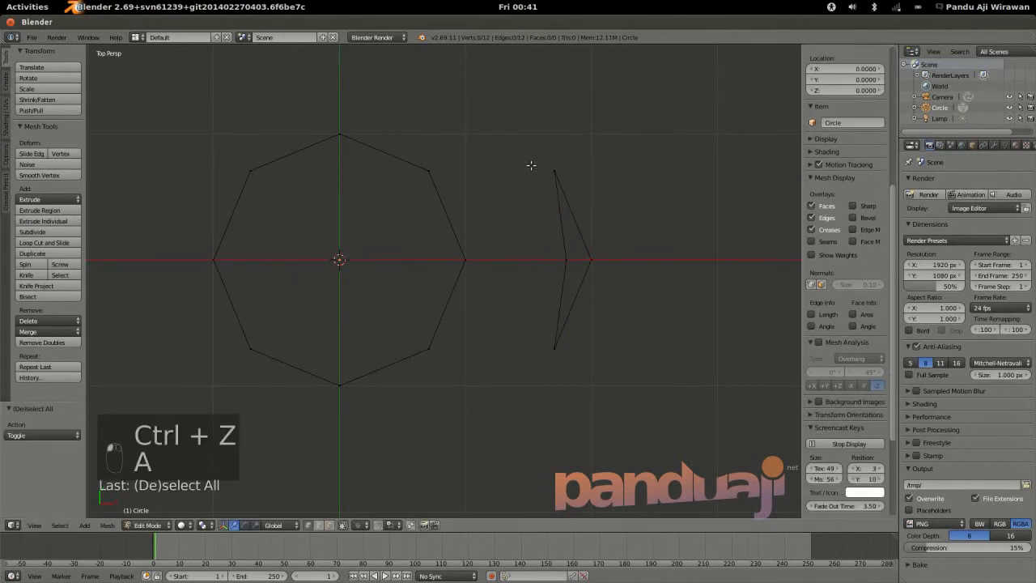
# Step: Move the whole duplicated shape along X close to the circle and pull its outer tip outward by about 0.646
pyautogui.press('b')
pyautogui.moveTo(529, 155); pyautogui.dragTo(634, 352)
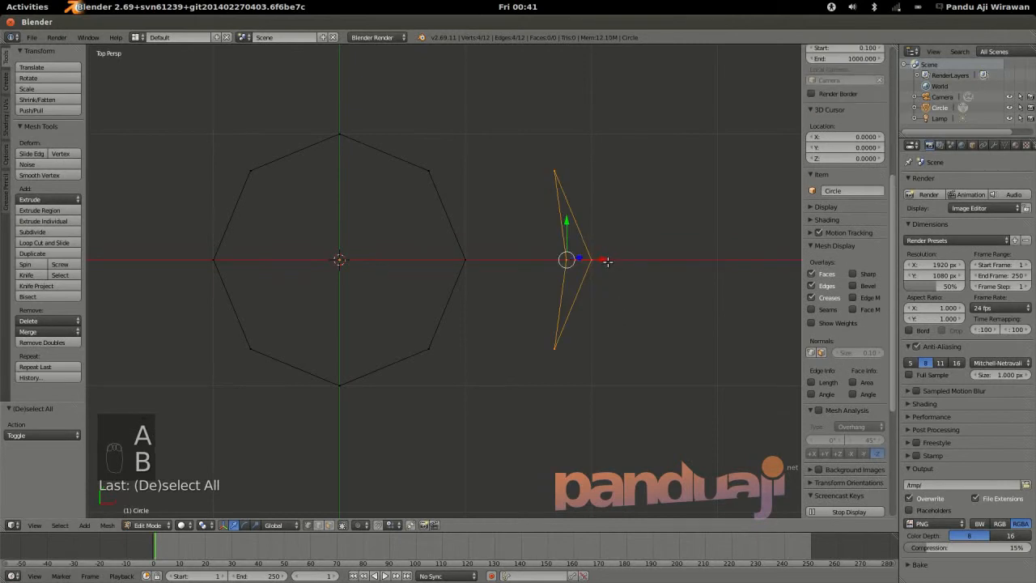
pyautogui.moveTo(598, 258); pyautogui.dragTo(631, 258)
pyautogui.rightClick(518, 261)
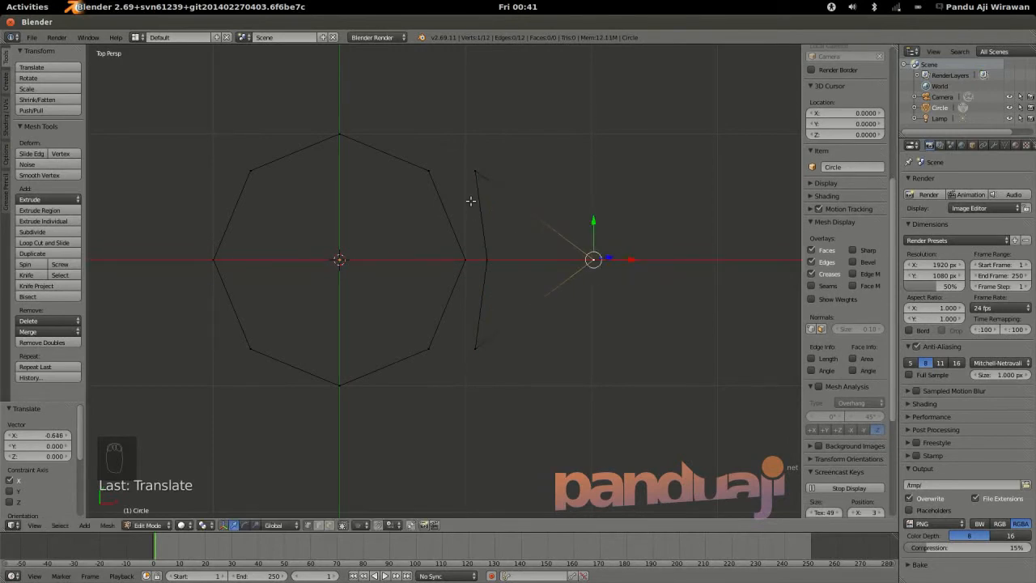
# Step: Move the arrow's two rear corners along X toward the circle so the arrow's inner edge follows the circle's outline
pyautogui.rightClick(476, 170)
pyautogui.keyDown('shift'); pyautogui.rightClick(487, 343); pyautogui.keyUp('shift')
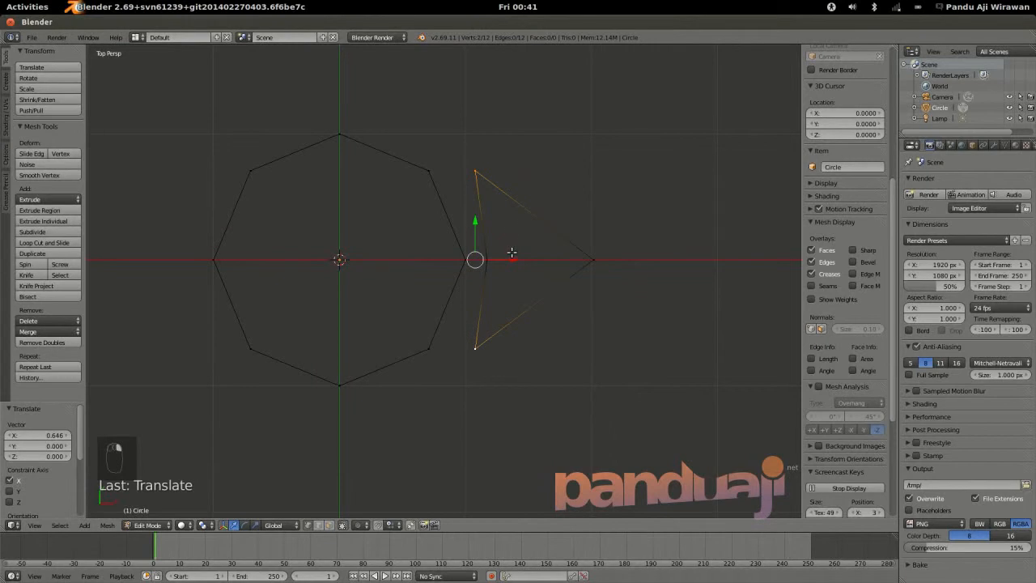
pyautogui.moveTo(507, 259); pyautogui.dragTo(485, 259)
# Step: Select the whole arrow shape and duplicate it about -3.17 along X to the opposite side of the circle
pyautogui.keyDown('shift'); pyautogui.rightClick(593, 260); pyautogui.keyUp('shift')
pyautogui.keyDown('shift'); pyautogui.scroll(-2, 522, 329); pyautogui.keyUp('shift')
pyautogui.scroll(-3, 464, 254)
pyautogui.keyDown('shift'); pyautogui.moveTo(477, 276); pyautogui.dragTo(601, 331, button='middle'); pyautogui.keyUp('shift')
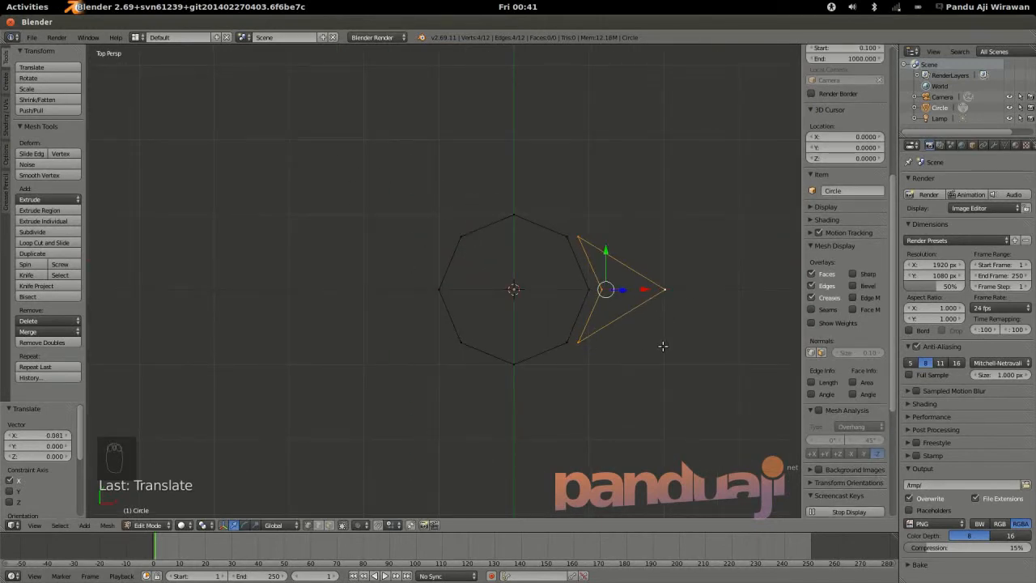
pyautogui.hotkey('shift', 'd')
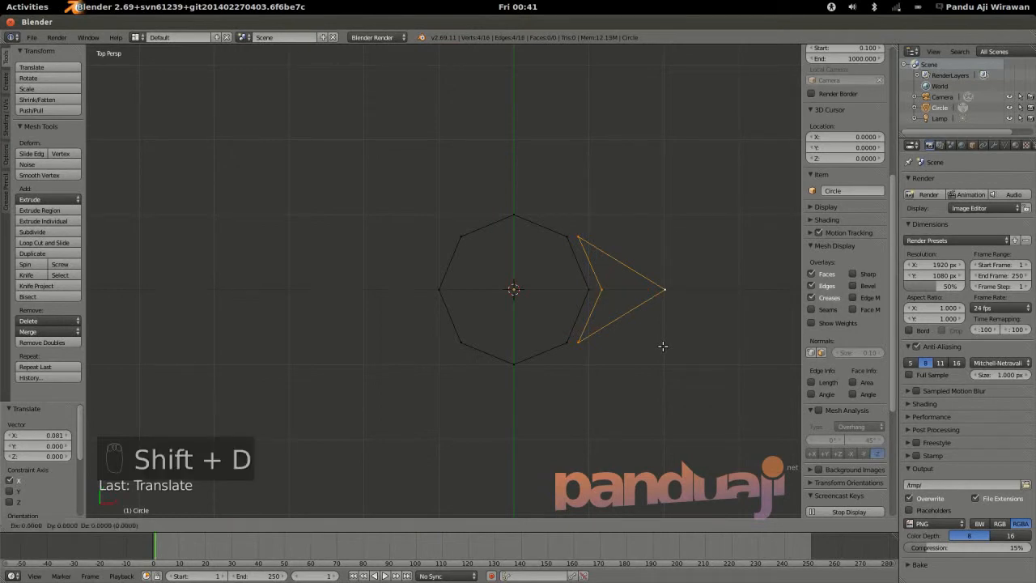
pyautogui.press('x')
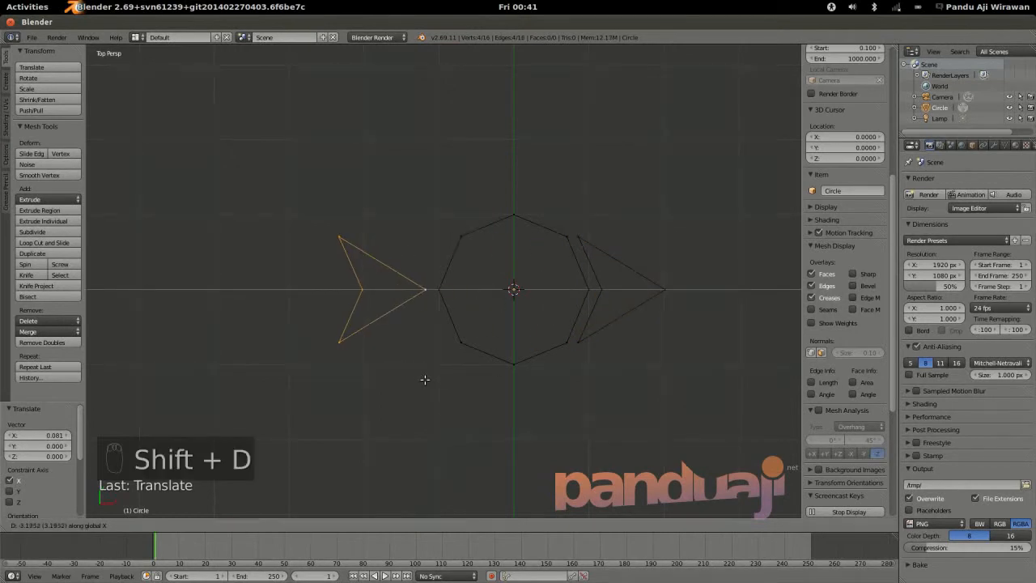
pyautogui.click(425, 379)
# Step: Rotate the arrow copy 180 degrees and move it about 0.742 along X so it sits beside the circle
pyautogui.write('r')
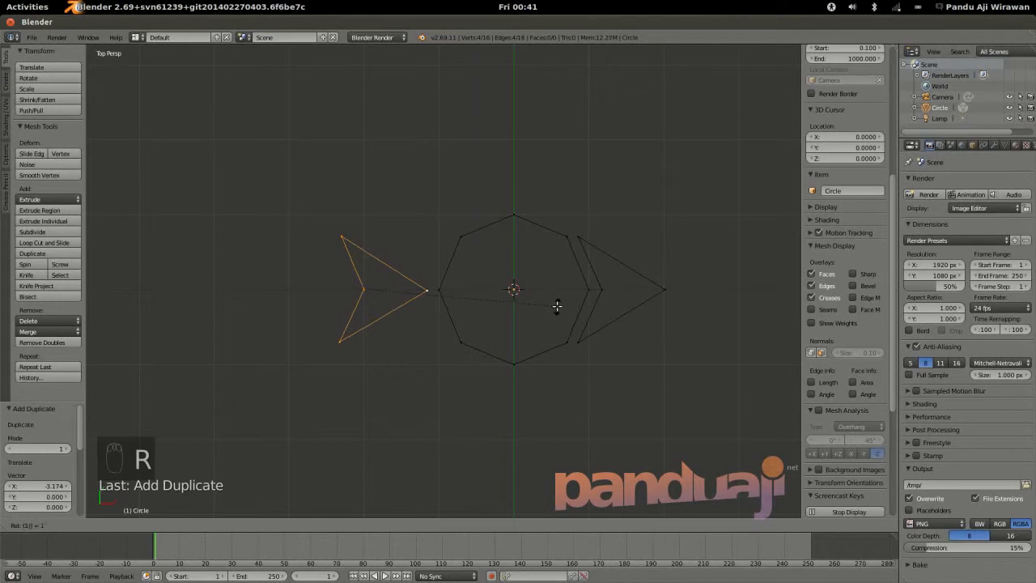
pyautogui.write('180')
pyautogui.press('Return')
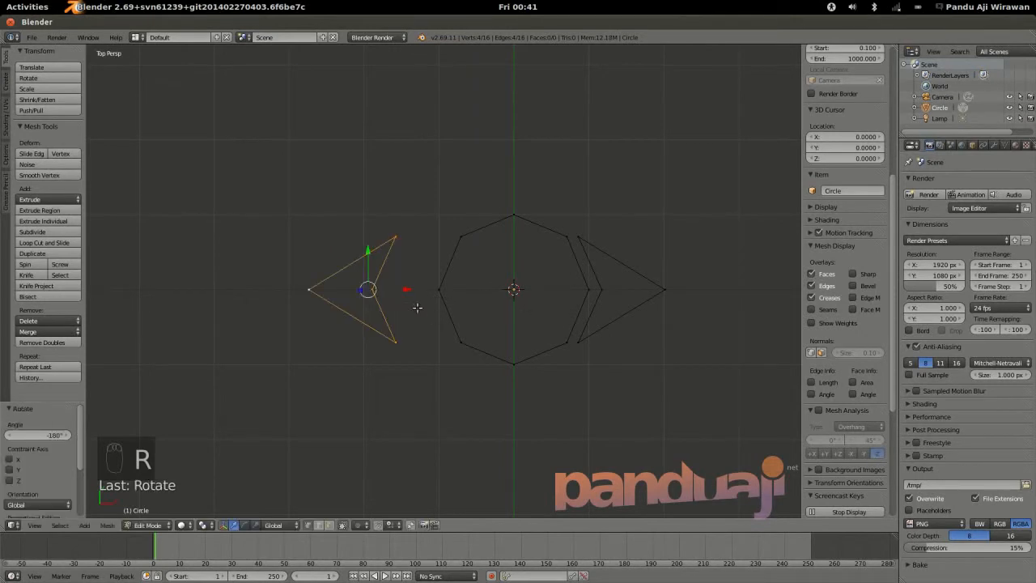
pyautogui.press('g')
pyautogui.press('x')
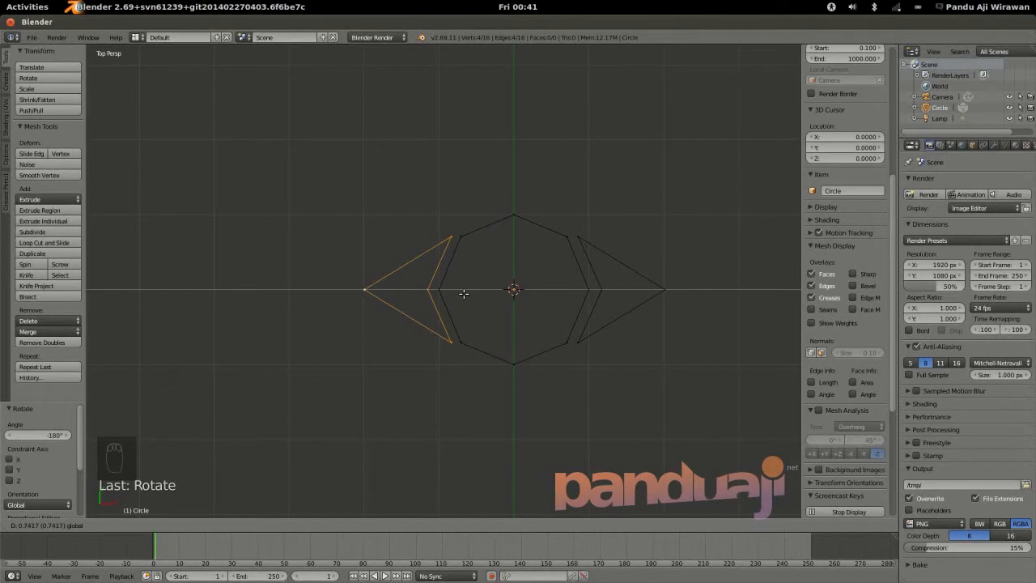
pyautogui.click(464, 294)
# Step: Select both arrows, duplicate them and rotate the copies 90 degrees to form the arrows along Y, then deselect everything
pyautogui.keyDown('shift'); pyautogui.rightClick(578, 236); pyautogui.keyUp('shift')
pyautogui.keyDown('shift'); pyautogui.rightClick(601, 289); pyautogui.keyUp('shift')
pyautogui.keyDown('shift'); pyautogui.rightClick(665, 289); pyautogui.keyUp('shift')
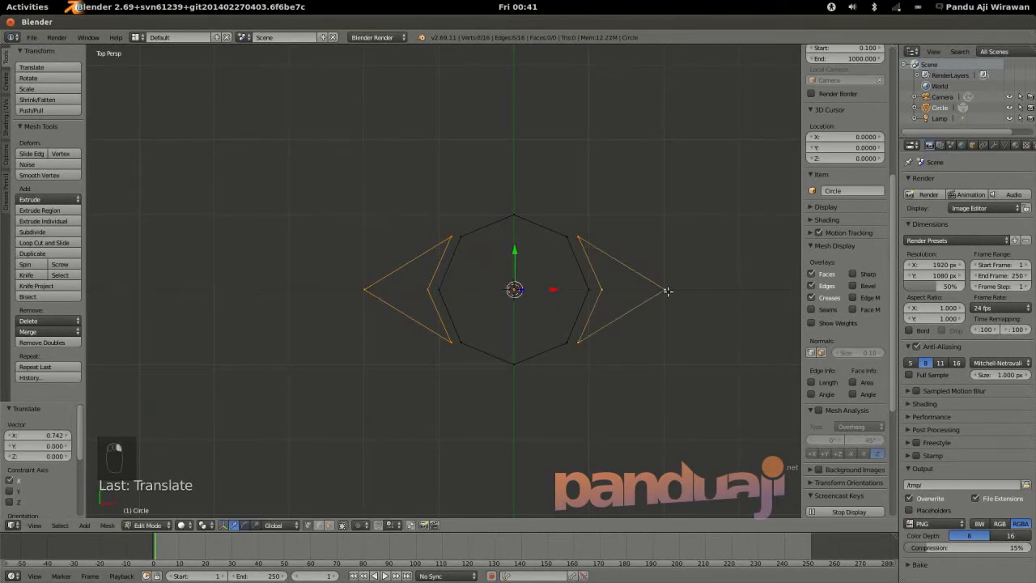
pyautogui.hotkey('shift', 'd')
pyautogui.write('r90')
pyautogui.click(672, 298)
pyautogui.press('a')
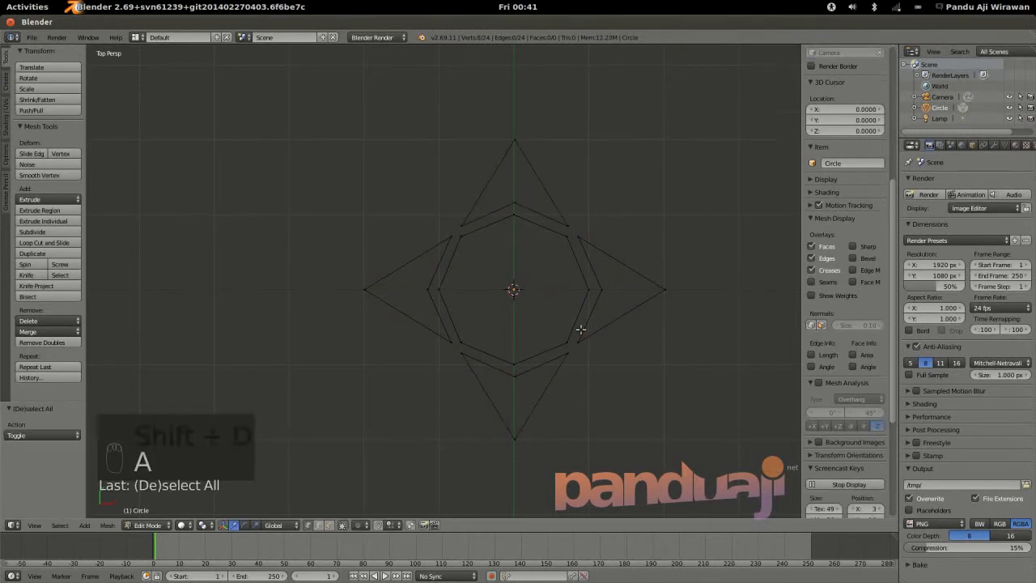
pyautogui.scroll(-3, 526, 312)
pyautogui.scroll(5, 557, 356)
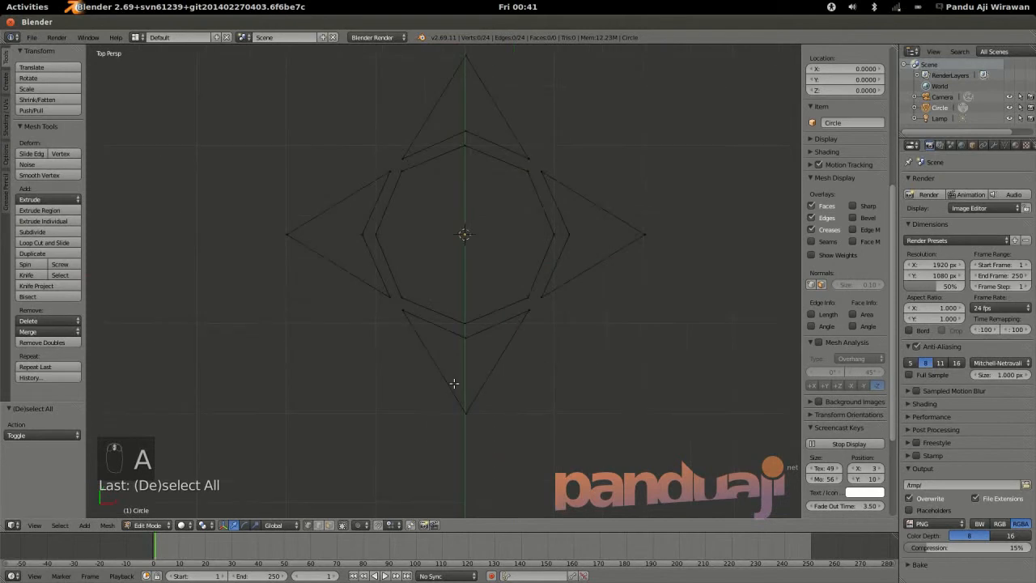
# Step: Return to Object Mode and scale the circle-and-arrows object to 0.8 of its size
pyautogui.press('Tab')
pyautogui.press('s')
pyautogui.click(614, 391)
pyautogui.press('Tab')
pyautogui.moveTo(614, 391); pyautogui.dragTo(448, 371, button='middle')
pyautogui.press('Tab')
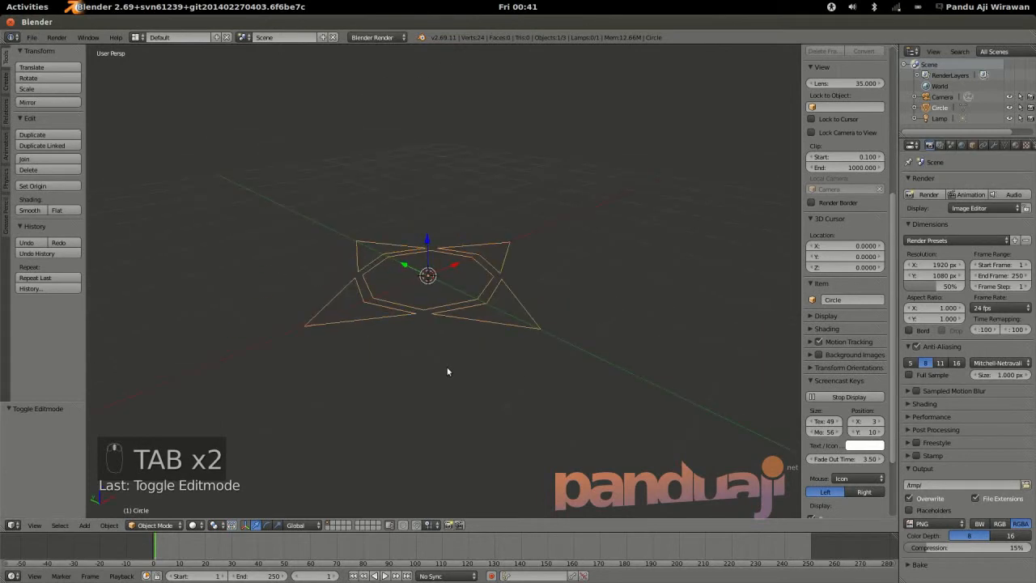
# Step: Deselect everything and add an armature with a single bone at the centre of the circle
pyautogui.press('a')
pyautogui.press('a')
pyautogui.press('a')
pyautogui.hotkey('shift', 'a')
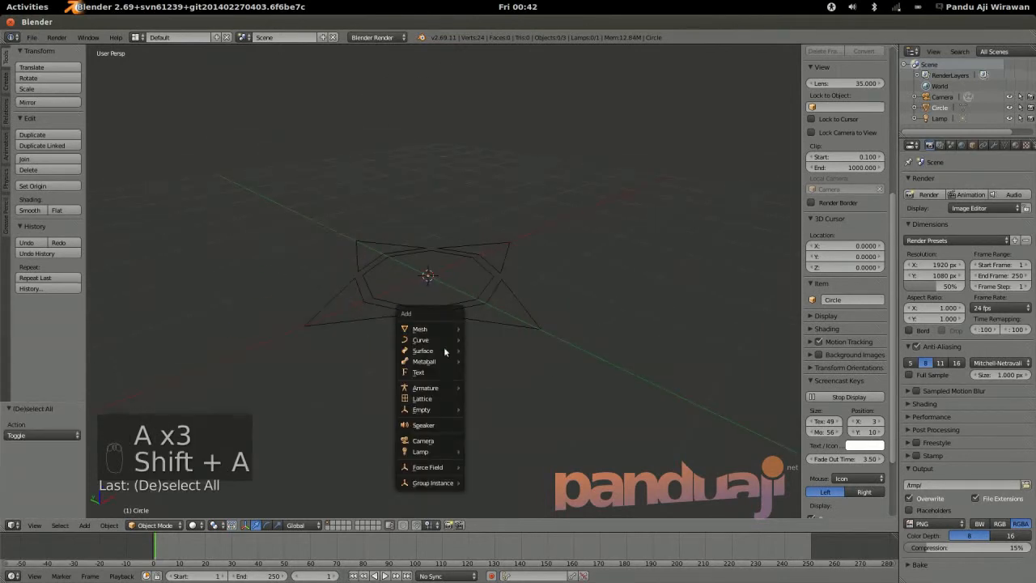
pyautogui.moveTo(432, 388)
pyautogui.click(489, 387)
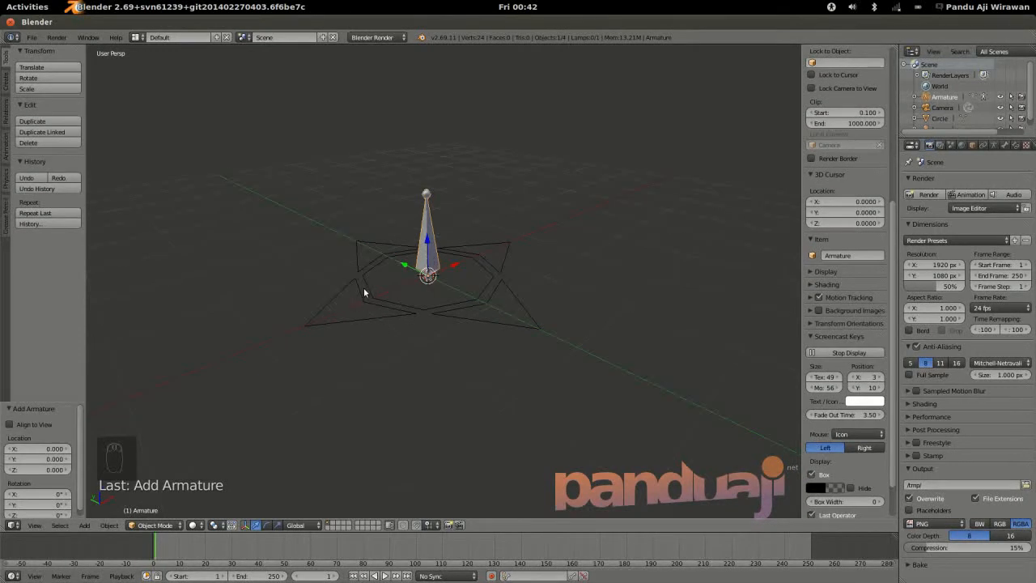
# Step: Select the circle-and-arrows object and rename it "pindah objek"
pyautogui.rightClick(373, 324)
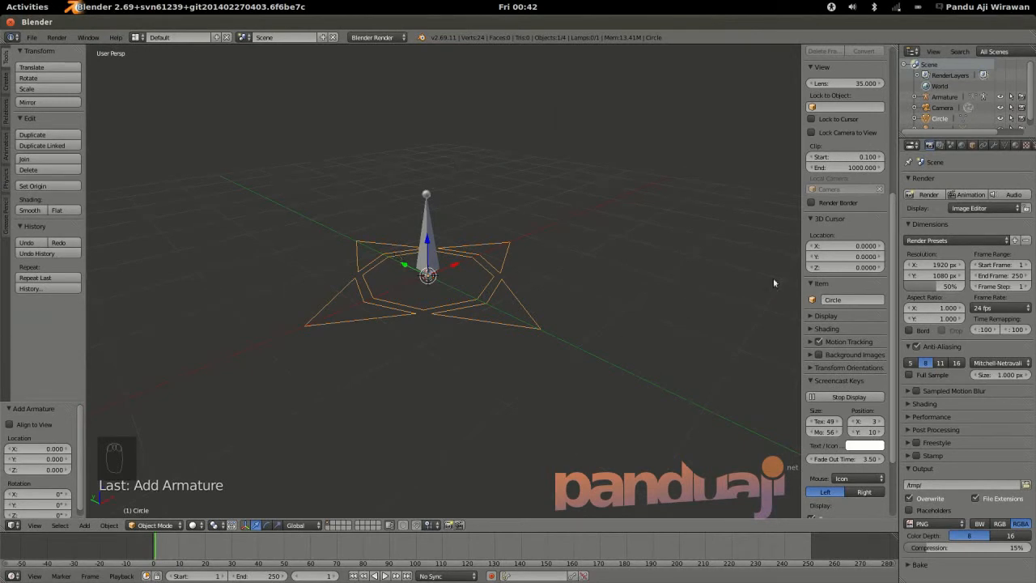
pyautogui.click(854, 296)
pyautogui.press('BackSpace')
pyautogui.write('pindah objek')
pyautogui.press('Return')
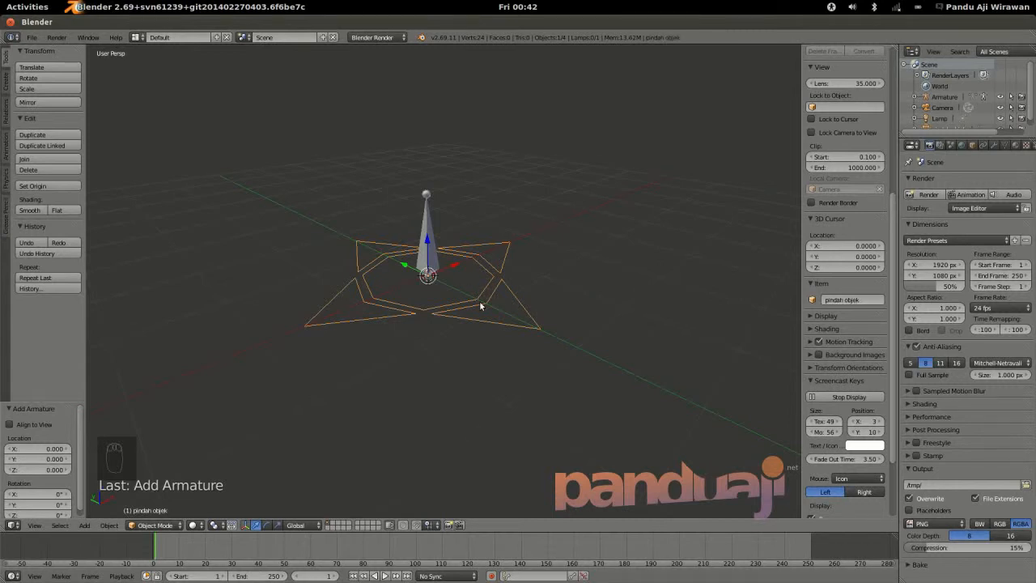
# Step: Display the armature's bone axes in Edit Mode and examine them up close in an orthographic view
pyautogui.rightClick(426, 237)
pyautogui.scroll(4, 583, 230)
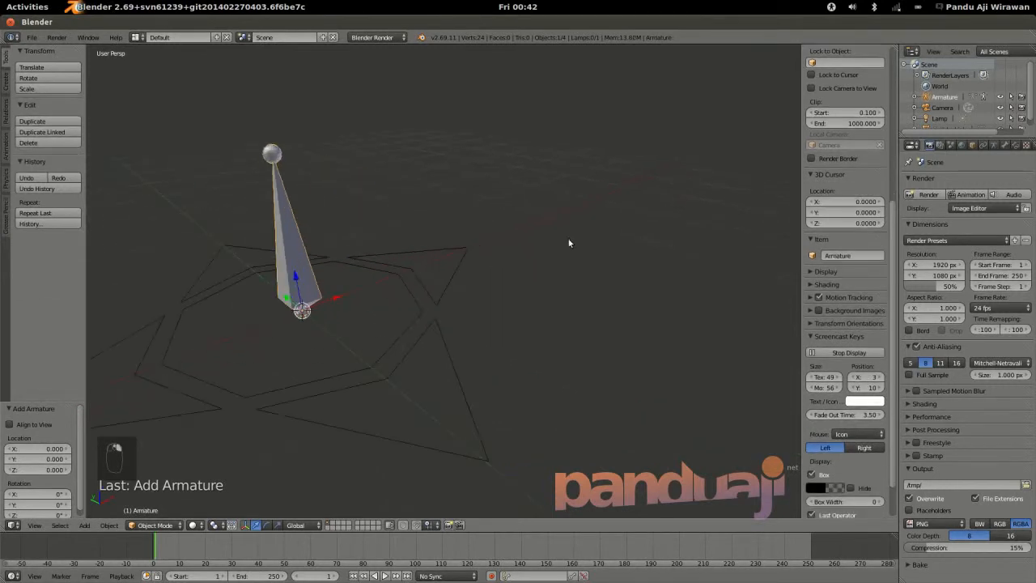
pyautogui.press('Tab')
pyautogui.rightClick(296, 273)
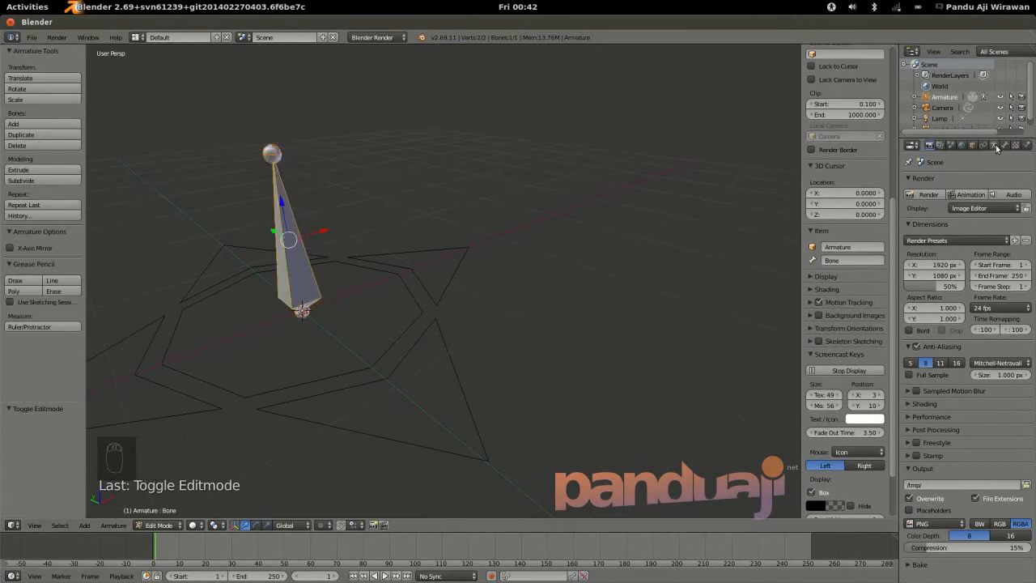
pyautogui.click(994, 144)
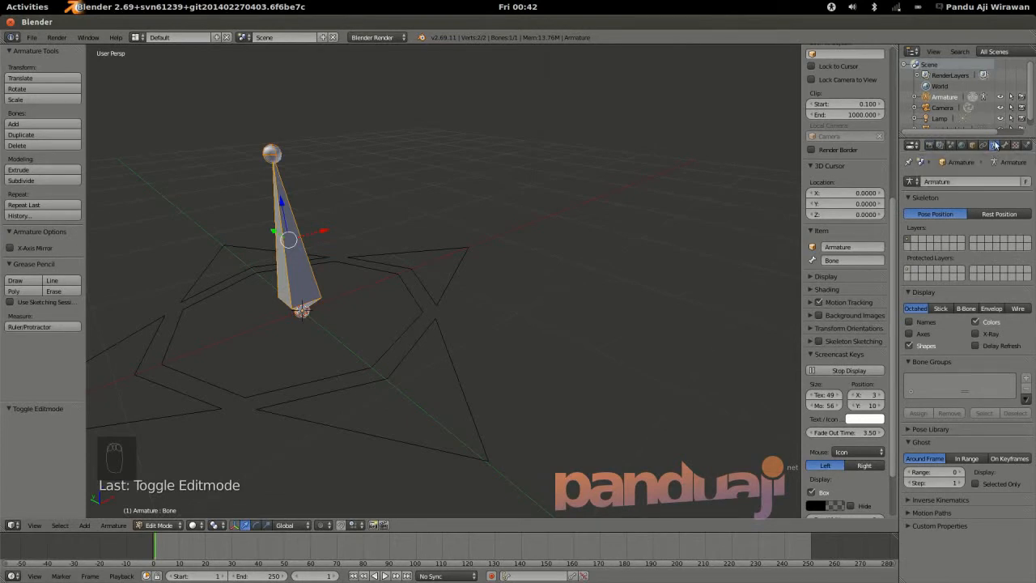
pyautogui.click(917, 335)
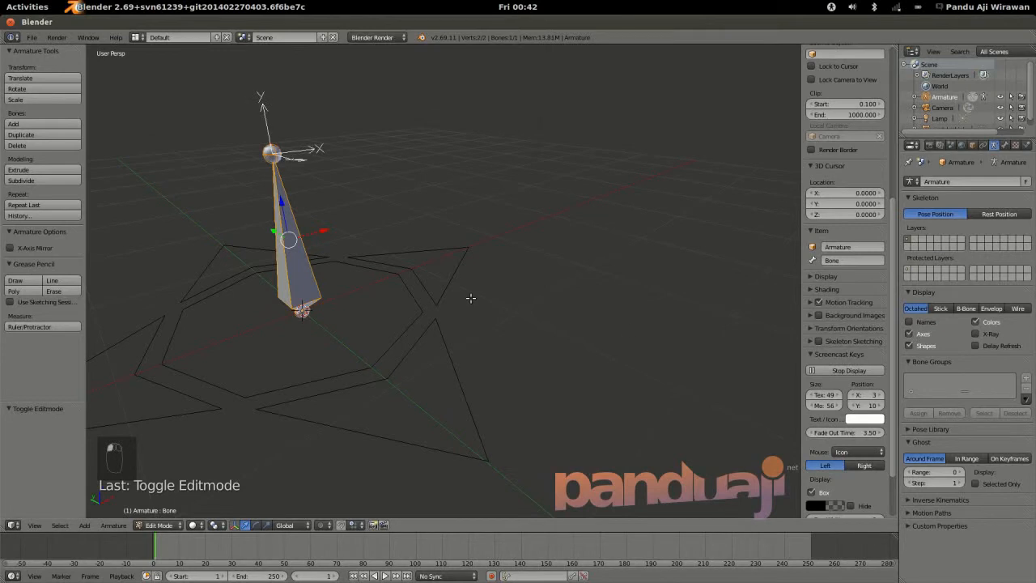
pyautogui.press('KP_1')
pyautogui.press('KP_5')
pyautogui.scroll(3, 407, 148)
pyautogui.moveTo(369, 173); pyautogui.dragTo(405, 194, button='middle')
pyautogui.scroll(-1, 362, 192)
pyautogui.keyDown('shift'); pyautogui.moveTo(299, 208); pyautogui.dragTo(421, 236, button='middle'); pyautogui.keyUp('shift')
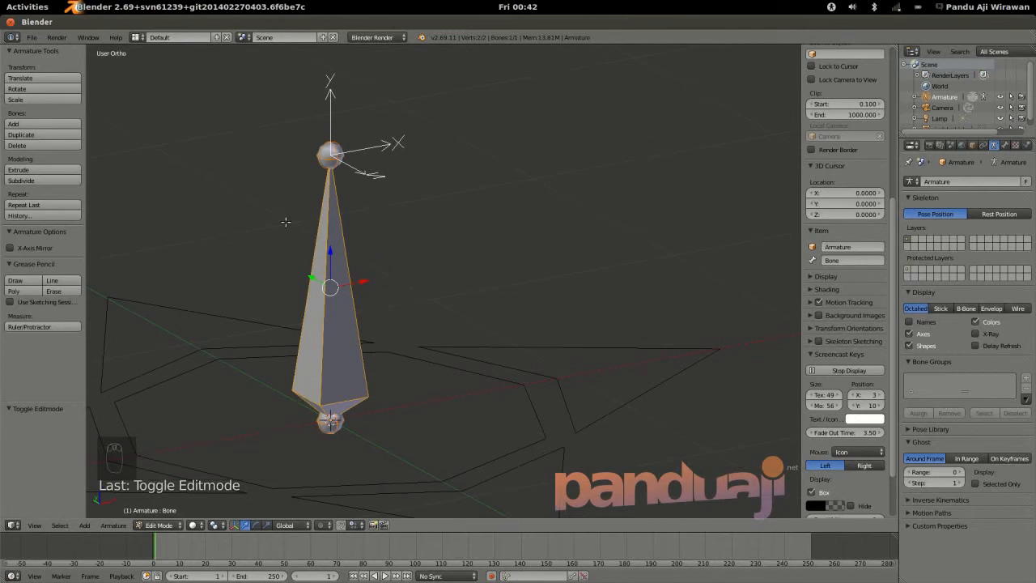
# Step: Return to Object Mode, select the pindah objek shape and turn on its axis display
pyautogui.press('Tab')
pyautogui.rightClick(250, 355)
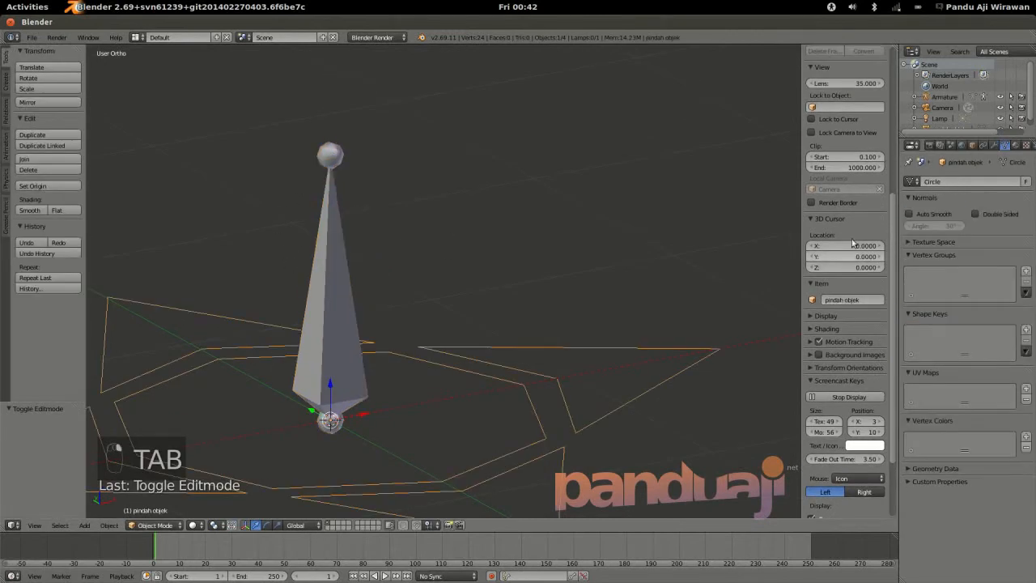
pyautogui.scroll(-4, 463, 385)
pyautogui.keyDown('shift'); pyautogui.moveTo(406, 406); pyautogui.dragTo(437, 373, button='middle'); pyautogui.keyUp('shift')
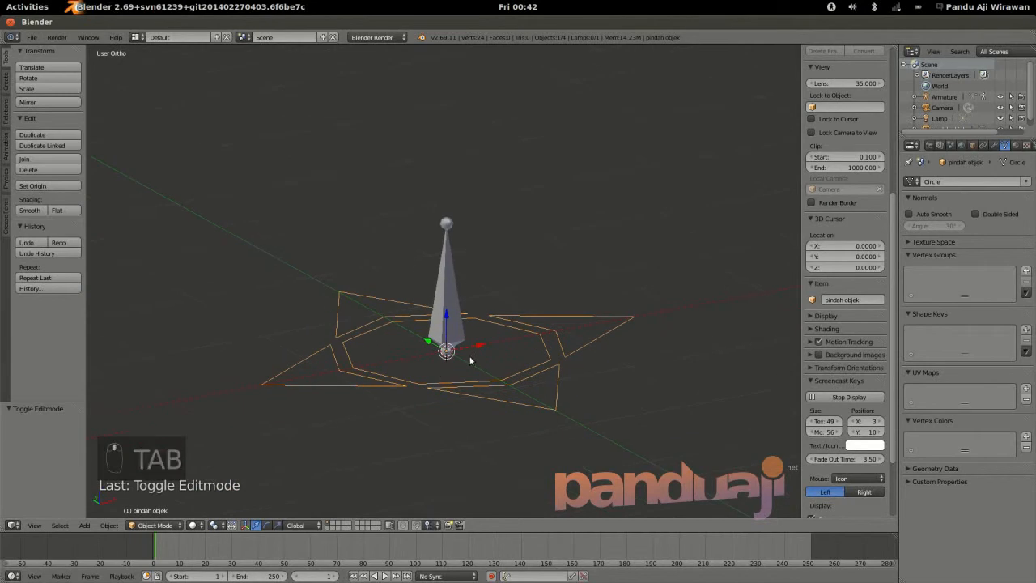
pyautogui.click(973, 145)
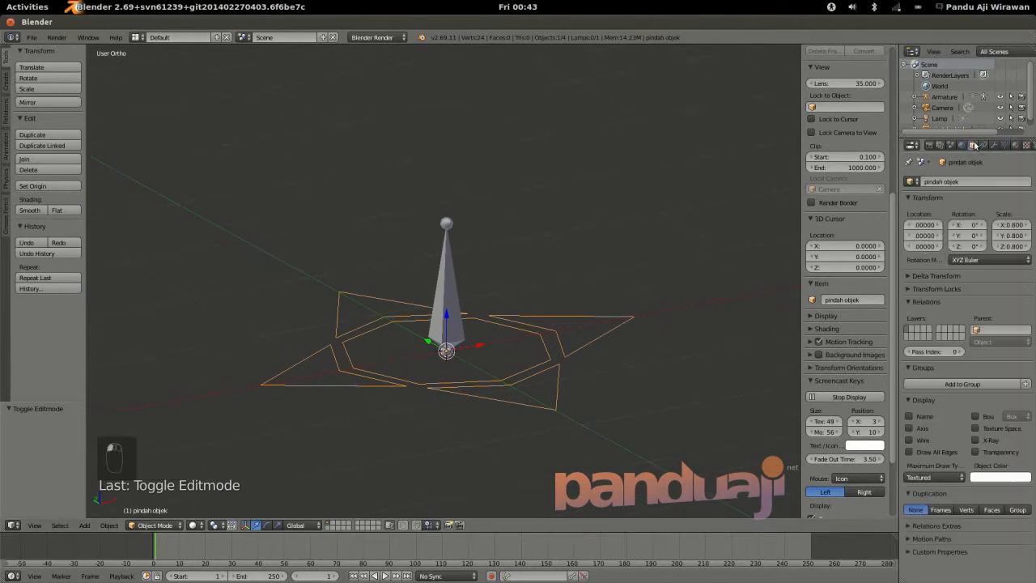
pyautogui.click(917, 425)
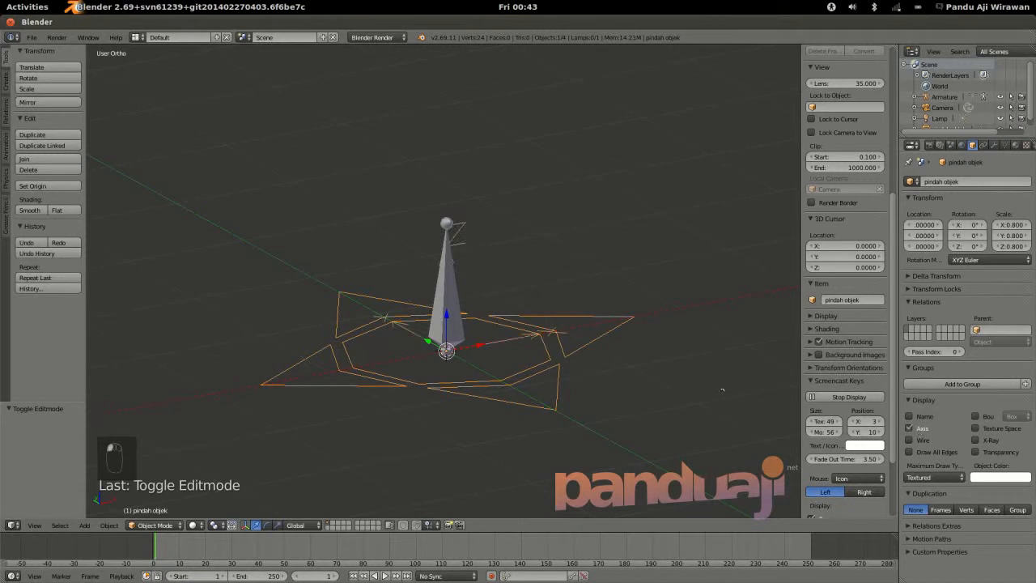
# Step: Move the bone about 0.353 along X in Edit Mode and compare its axes with those of the shape
pyautogui.rightClick(448, 308)
pyautogui.press('Tab')
pyautogui.moveTo(493, 274); pyautogui.dragTo(534, 272)
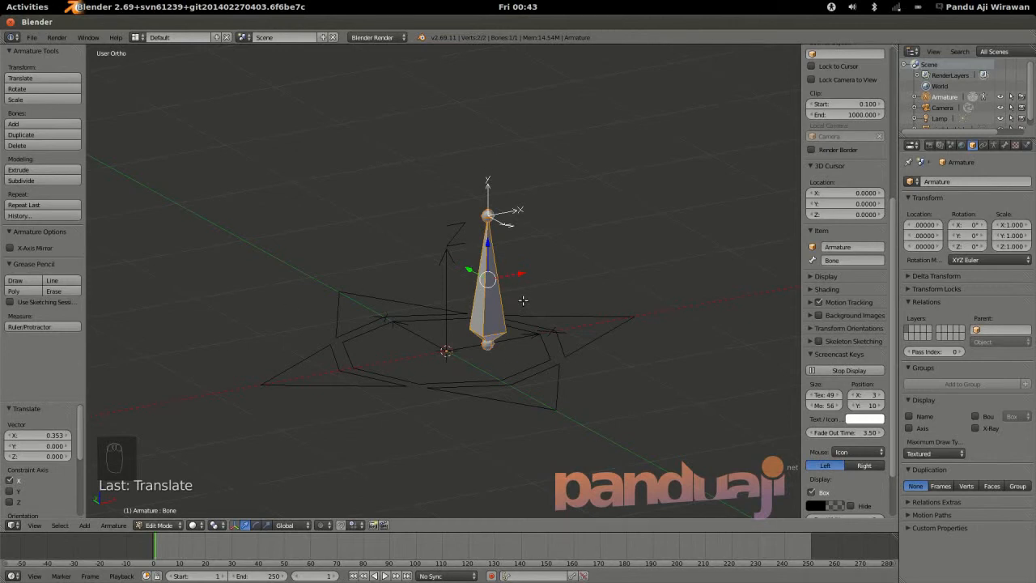
pyautogui.press('Tab')
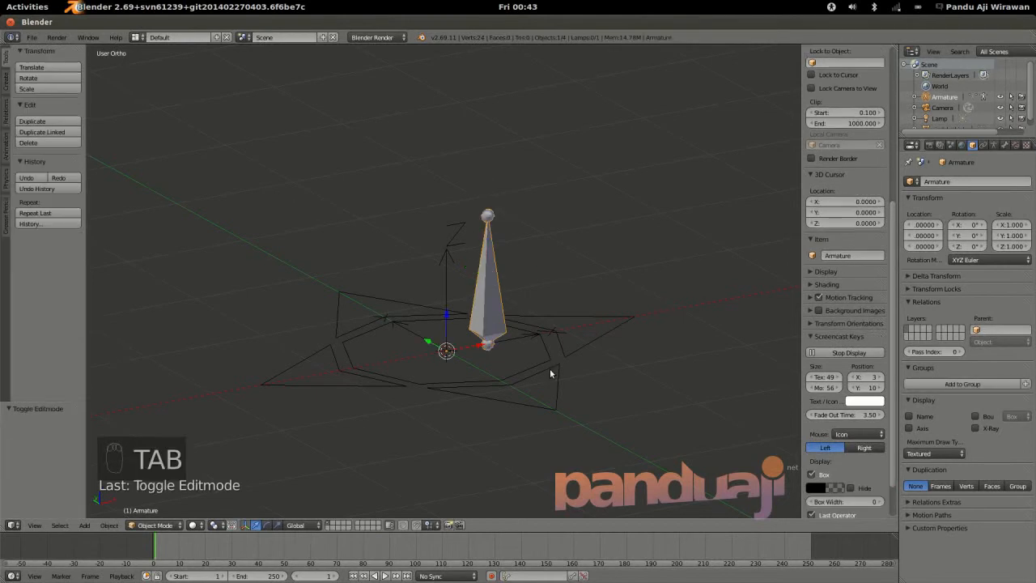
pyautogui.press('Tab')
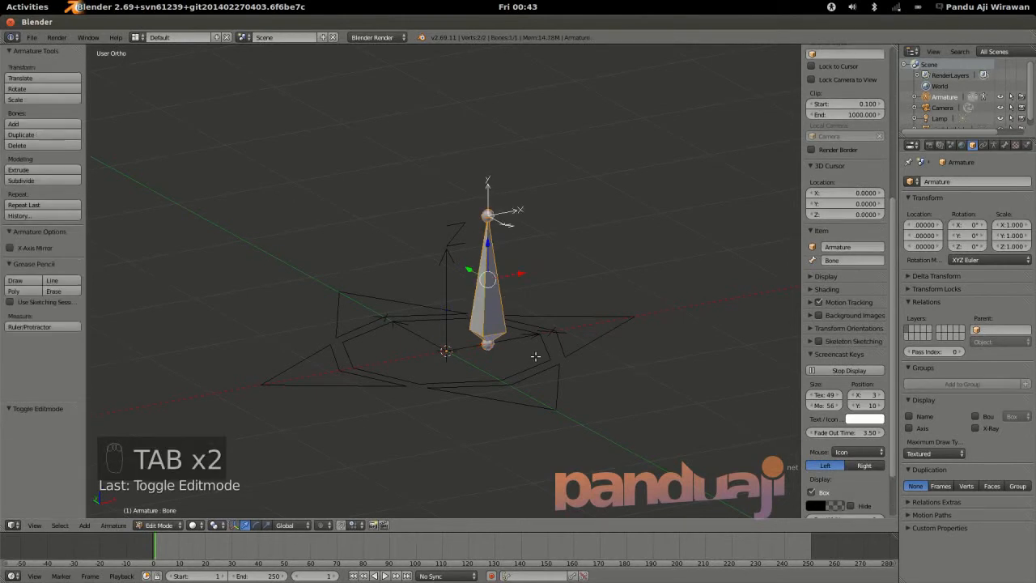
pyautogui.moveTo(499, 266); pyautogui.dragTo(554, 297, button='middle')
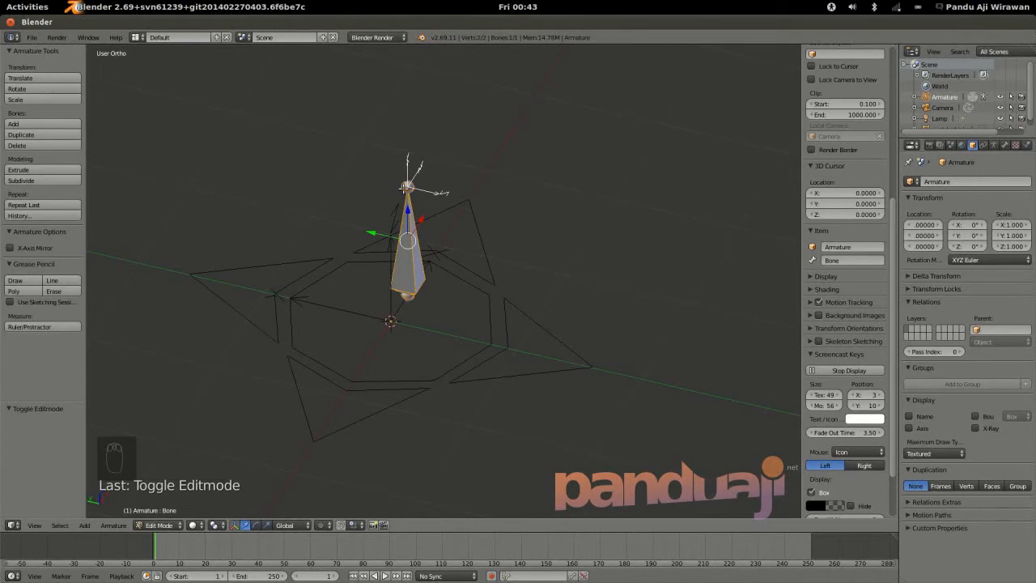
pyautogui.moveTo(471, 227); pyautogui.dragTo(489, 263, button='middle')
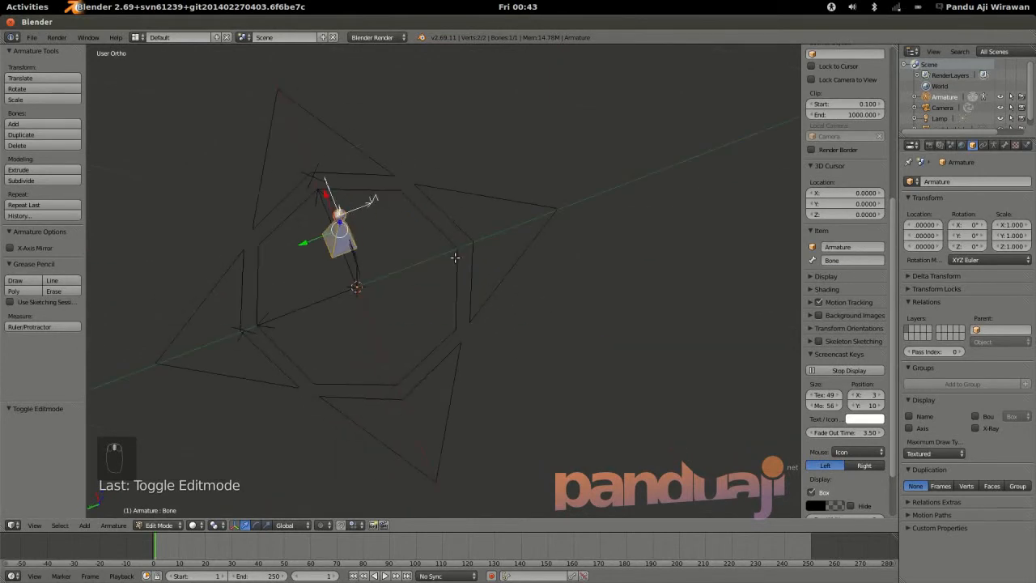
pyautogui.moveTo(375, 258)
pyautogui.mouseDown(button='middle')
pyautogui.moveTo(405, 243)
pyautogui.moveTo(316, 190)
pyautogui.moveTo(270, 170)
pyautogui.moveTo(251, 178)
pyautogui.moveTo(371, 262)
pyautogui.mouseUp(button='middle')
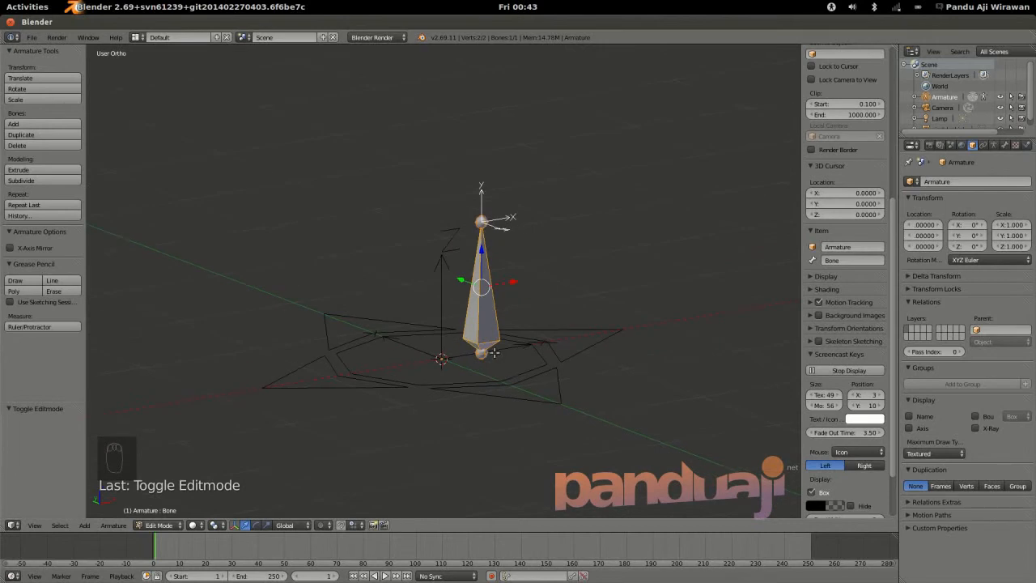
# Step: Select the pindah objek shape and examine how its mesh is oriented relative to its object axes
pyautogui.press('Tab')
pyautogui.rightClick(503, 379)
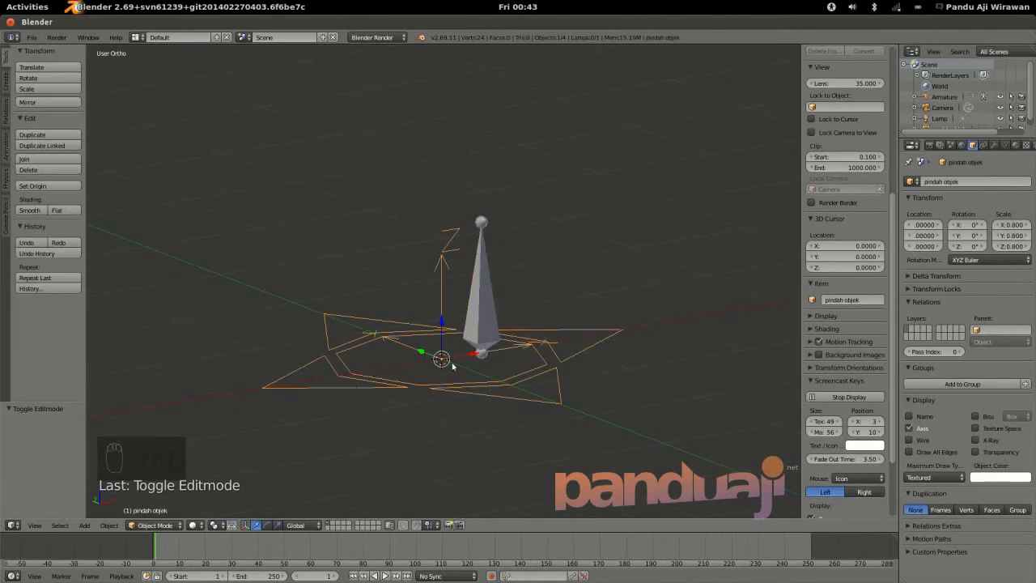
pyautogui.press('Tab')
pyautogui.press('a')
pyautogui.press('a')
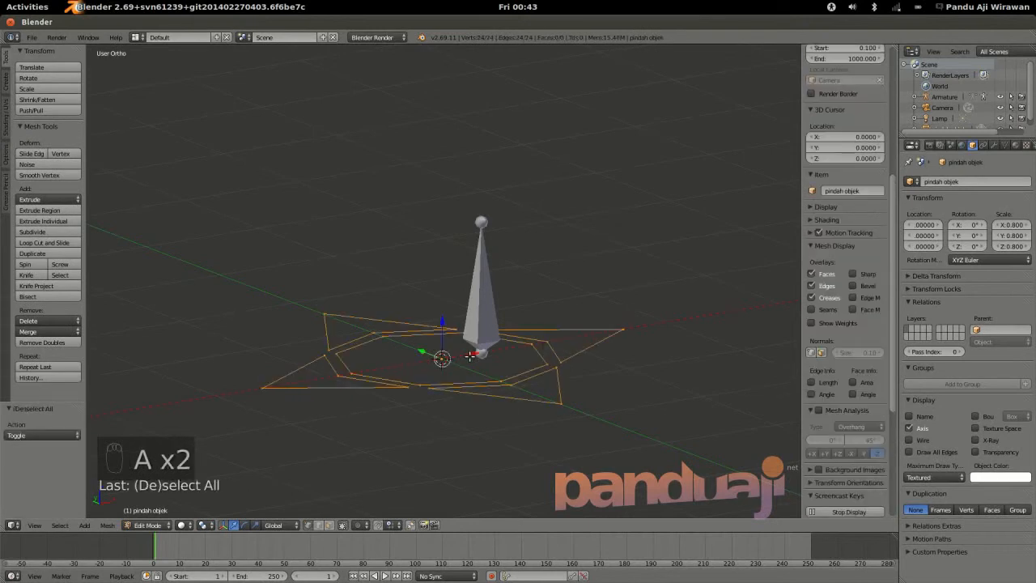
pyautogui.press('Tab')
pyautogui.moveTo(485, 315); pyautogui.dragTo(501, 353, button='middle')
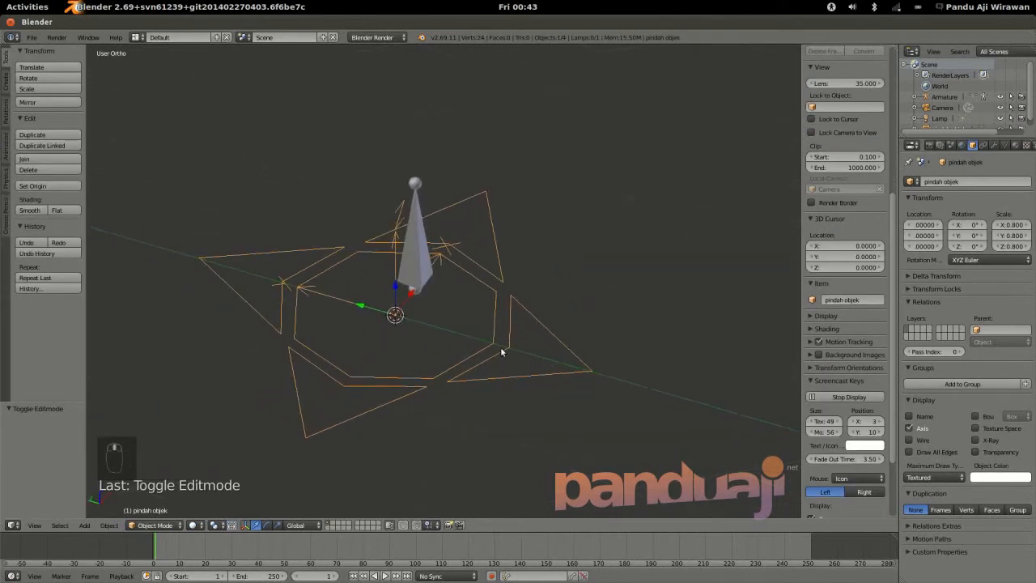
pyautogui.press('Tab')
pyautogui.press('Tab')
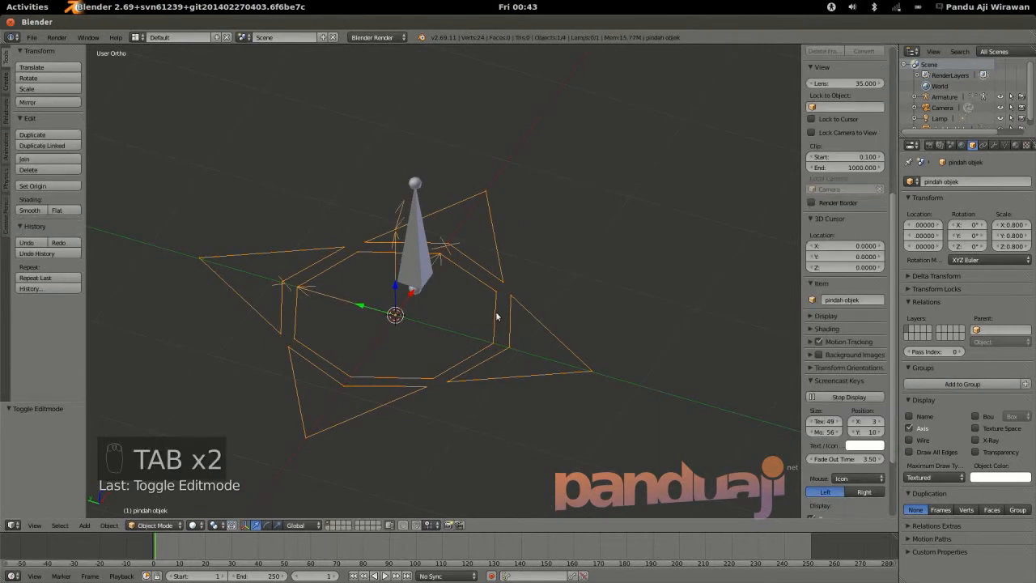
# Step: Select the whole pindah objek mesh in Edit Mode, rotate it 90 degrees about global X and return to Object Mode
pyautogui.press('Tab')
pyautogui.press('a')
pyautogui.press('a')
pyautogui.press('a')
pyautogui.press('a')
pyautogui.press('a')
pyautogui.press('a')
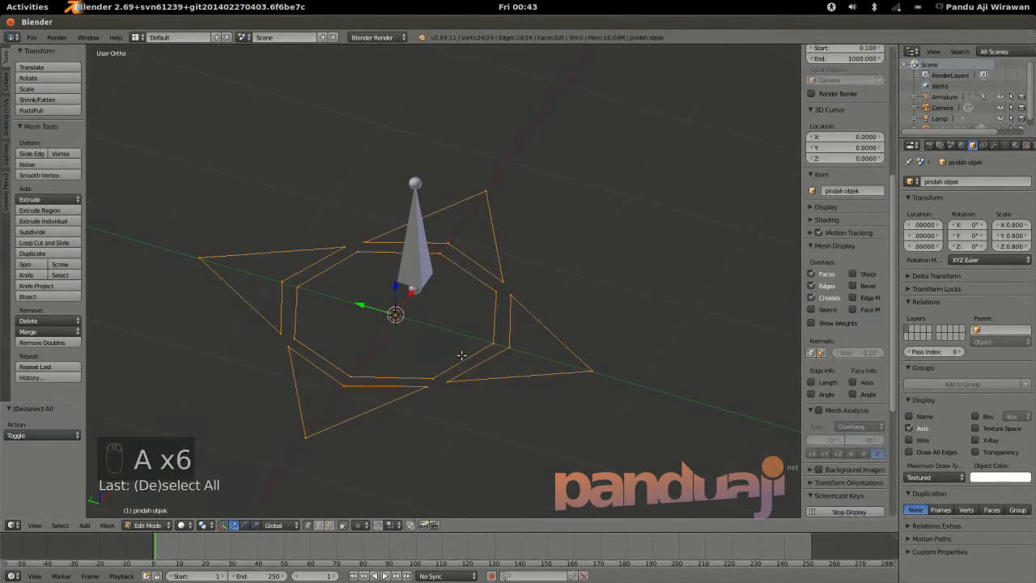
pyautogui.press('KP_1')
pyautogui.moveTo(493, 359); pyautogui.dragTo(582, 381, button='middle')
pyautogui.press('r')
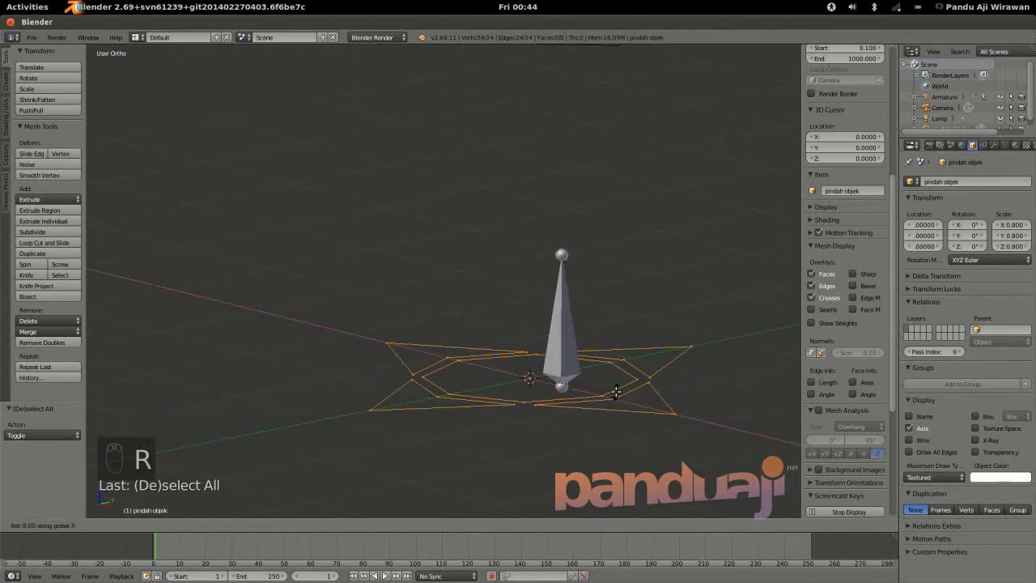
pyautogui.press('x')
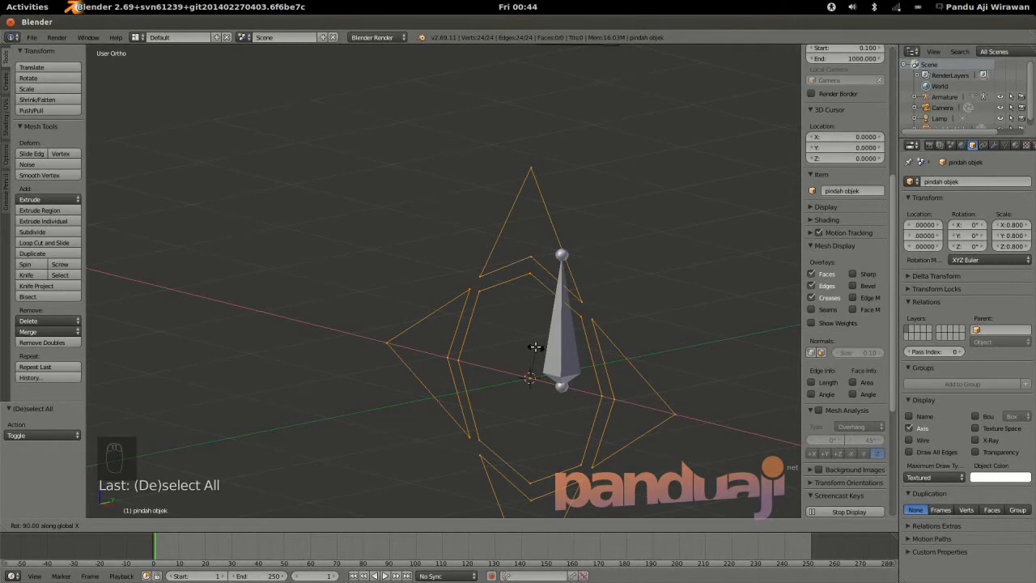
pyautogui.click(535, 347)
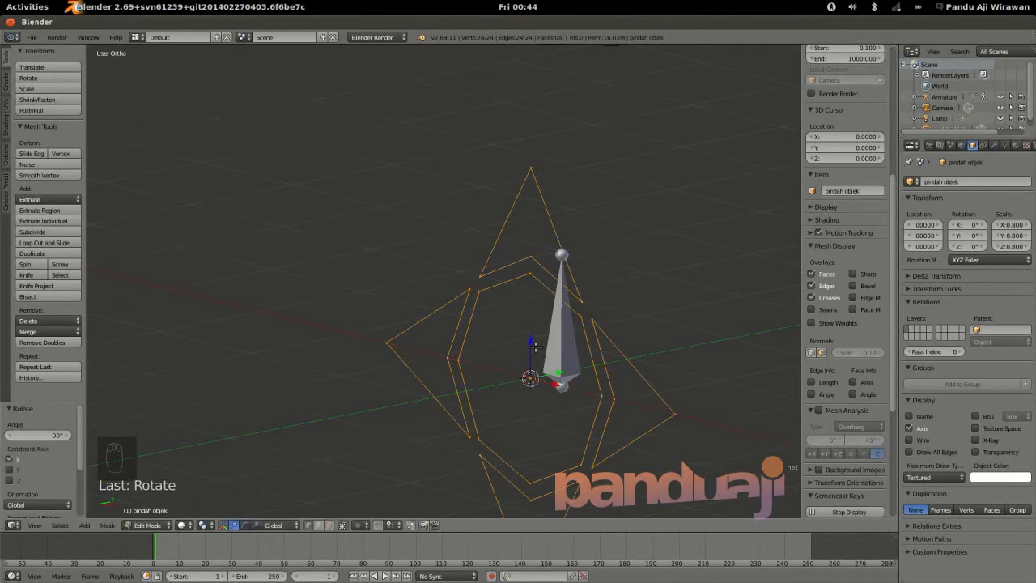
pyautogui.press('Tab')
# Step: Compare the bone's axes with the shape's, and rotate the pindah objek object 85 degrees about global X in Object Mode
pyautogui.moveTo(546, 344); pyautogui.dragTo(673, 325, button='middle')
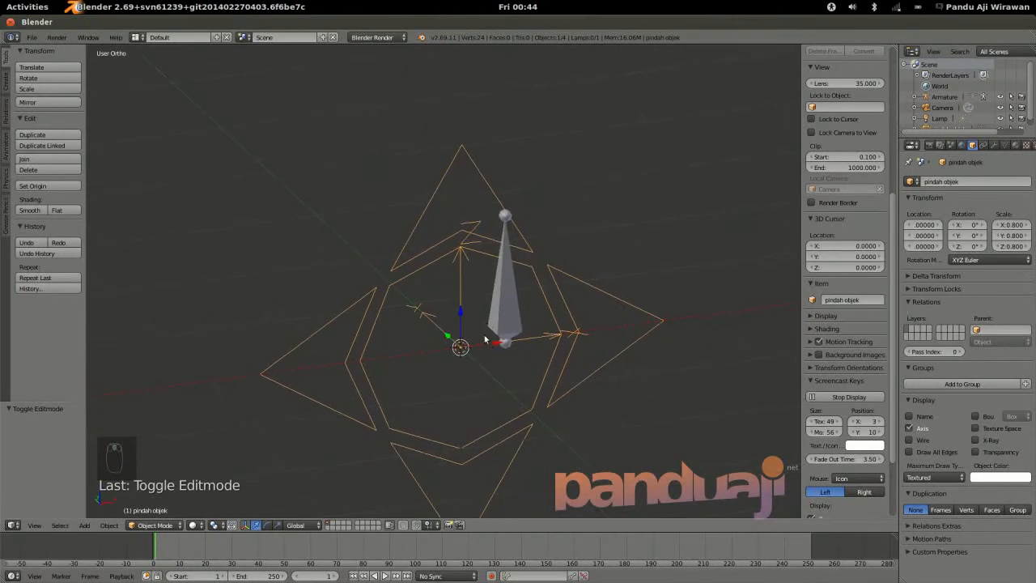
pyautogui.rightClick(514, 267)
pyautogui.press('Tab')
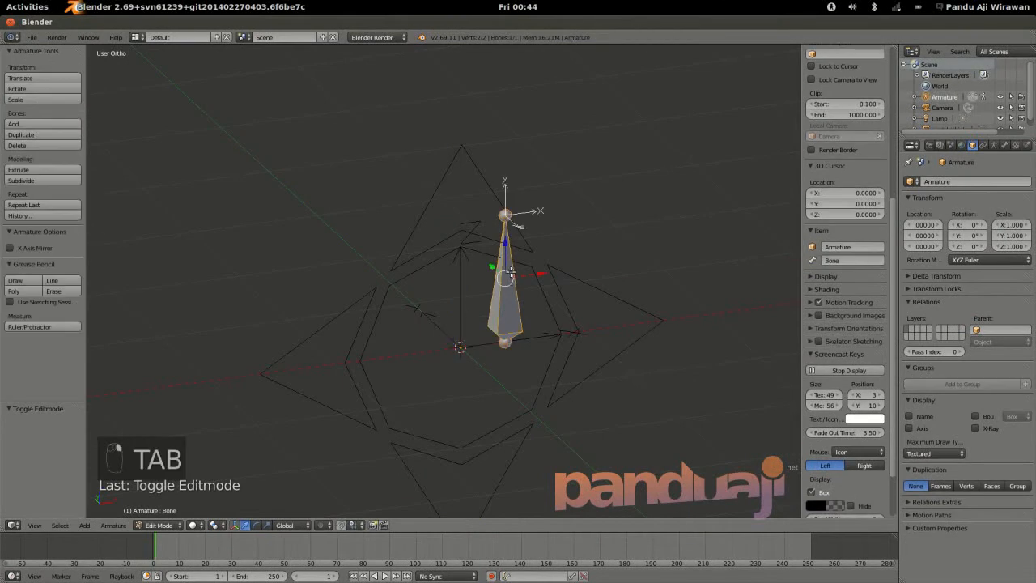
pyautogui.press('Tab')
pyautogui.rightClick(458, 255)
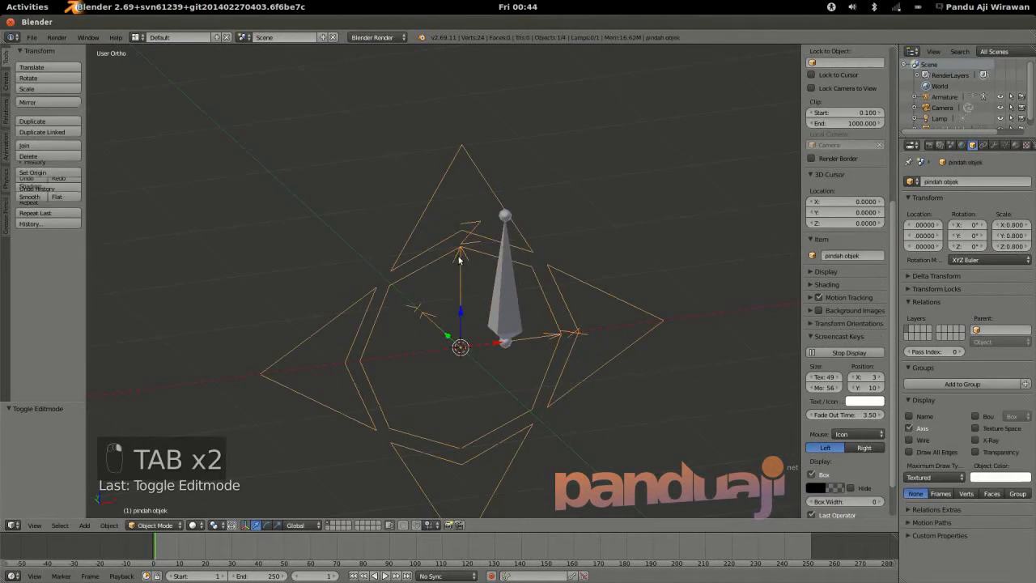
pyautogui.moveTo(547, 283); pyautogui.dragTo(515, 296, button='middle')
pyautogui.moveTo(582, 301); pyautogui.dragTo(563, 294, button='middle')
pyautogui.press('r')
pyautogui.press('x')
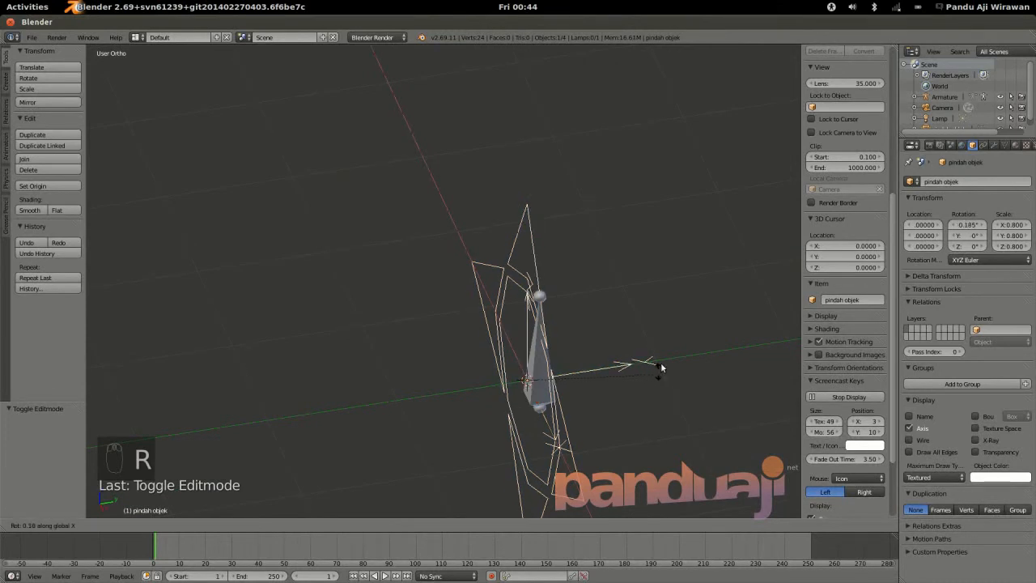
pyautogui.click(528, 317)
pyautogui.moveTo(528, 317); pyautogui.dragTo(624, 307, button='middle')
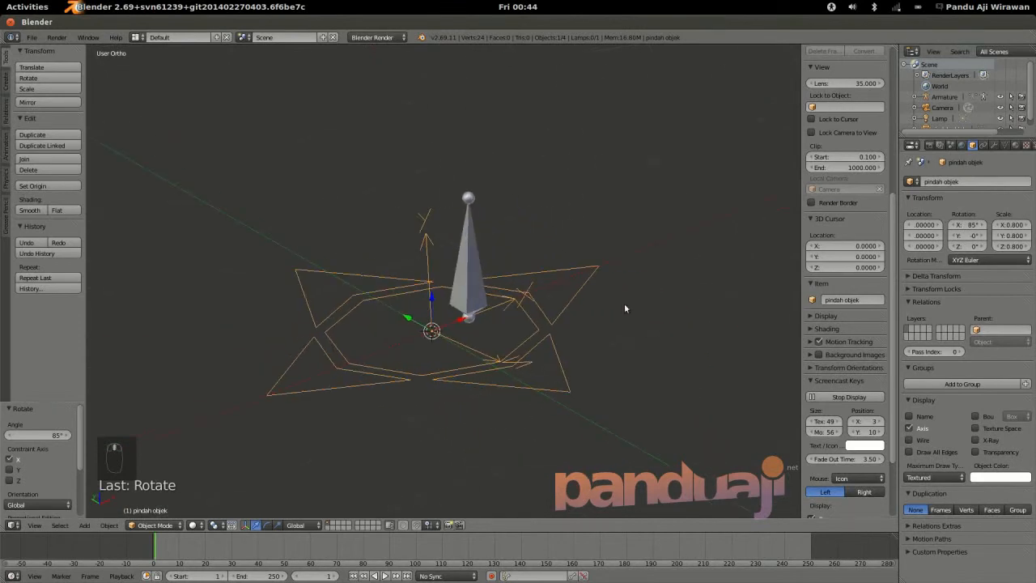
# Step: Show the bone's axes in Edit Mode and compare them with the axes of the rotated shape
pyautogui.rightClick(467, 285)
pyautogui.moveTo(485, 308); pyautogui.dragTo(556, 352, button='middle')
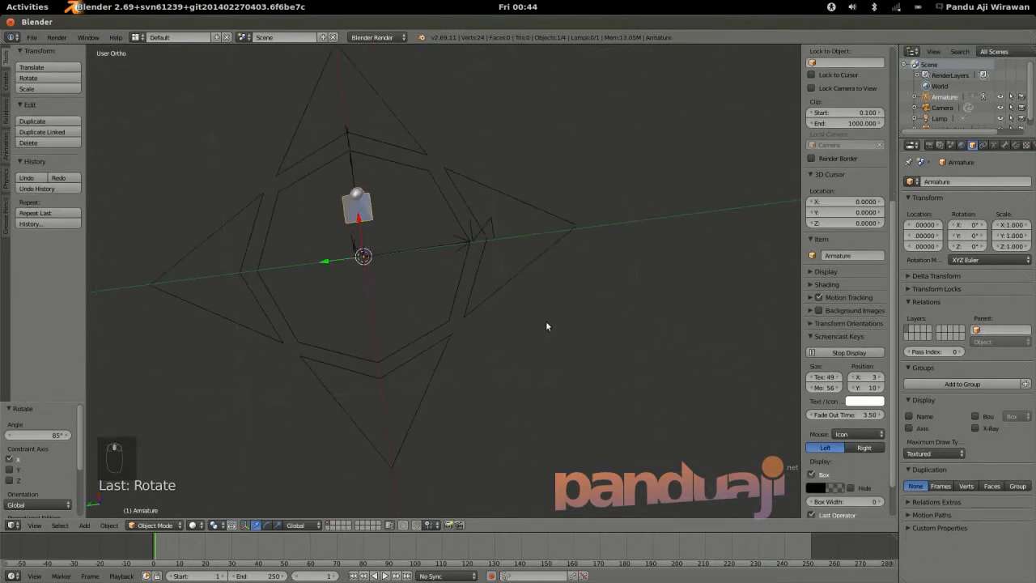
pyautogui.press('Tab')
pyautogui.moveTo(490, 291); pyautogui.dragTo(522, 356, button='middle')
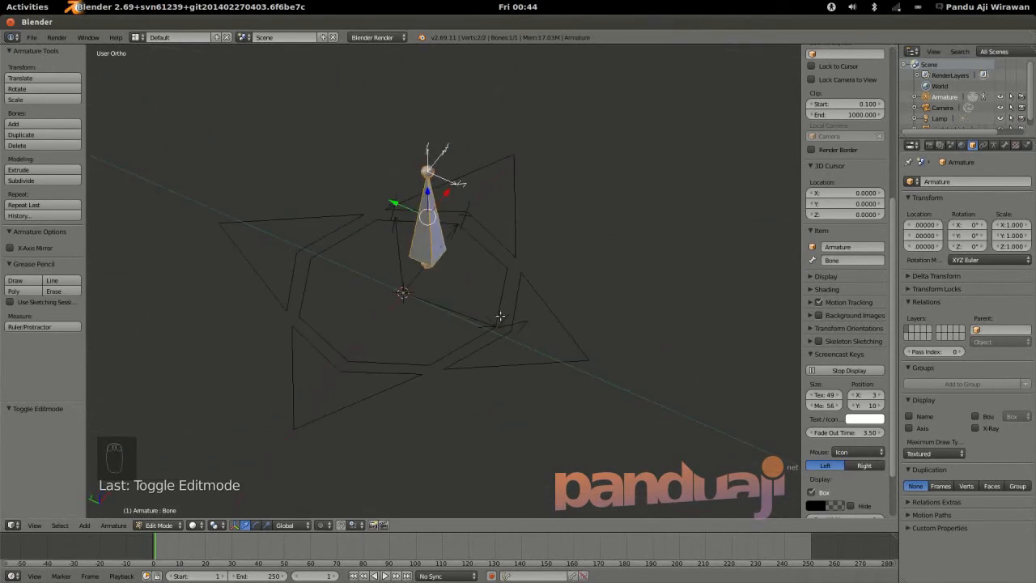
# Step: Leave the armature's Edit Mode, select the pindah objek shape and move it to the last scene layer (layer 20)
pyautogui.moveTo(532, 284); pyautogui.dragTo(415, 313, button='middle')
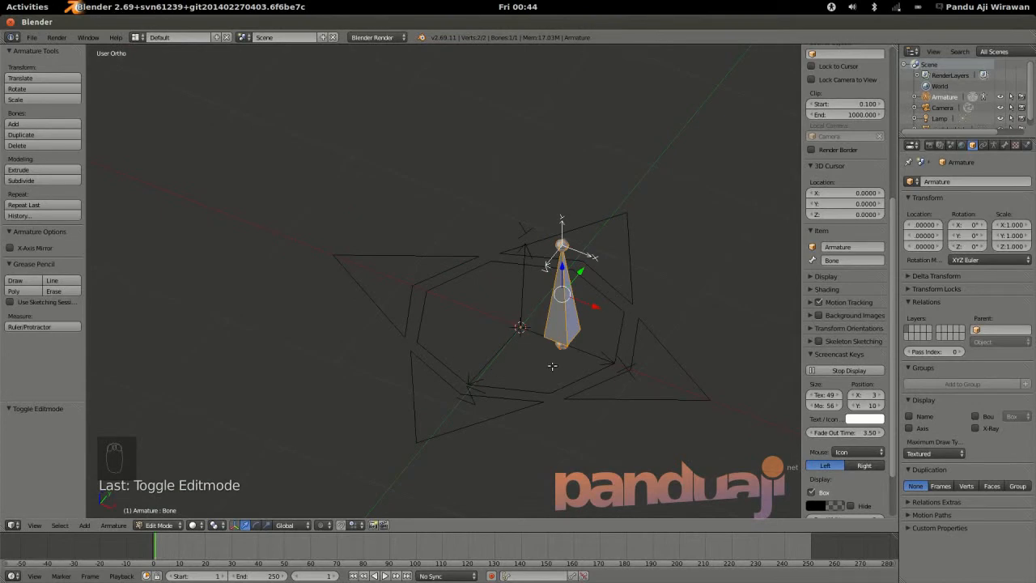
pyautogui.press('Tab')
pyautogui.rightClick(493, 387)
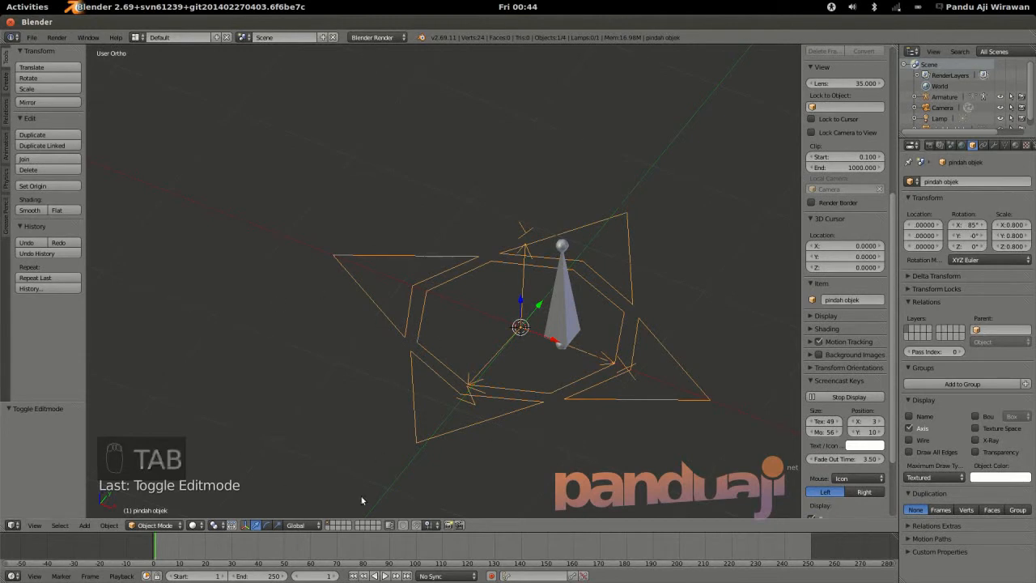
pyautogui.press('m')
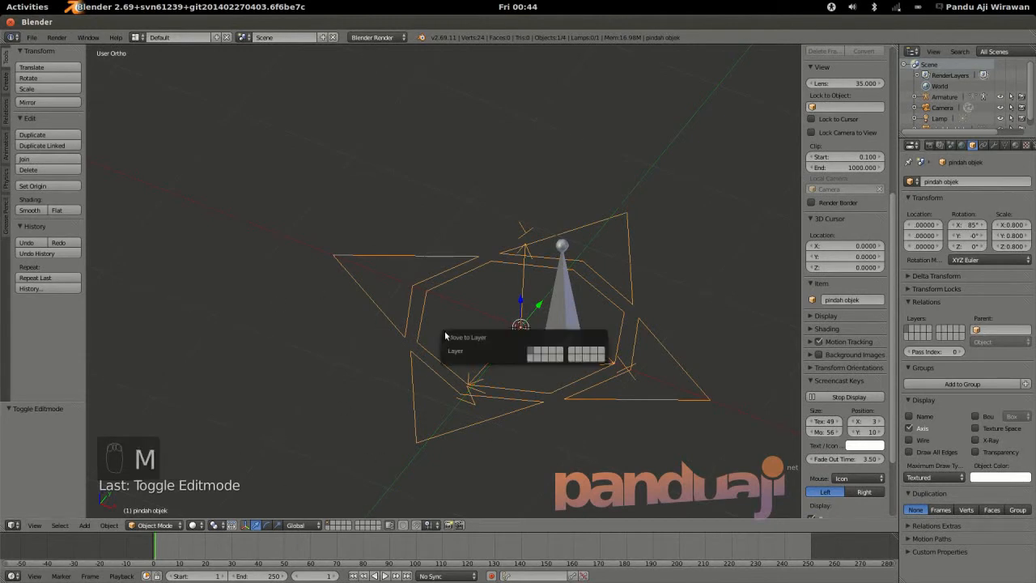
pyautogui.click(601, 358)
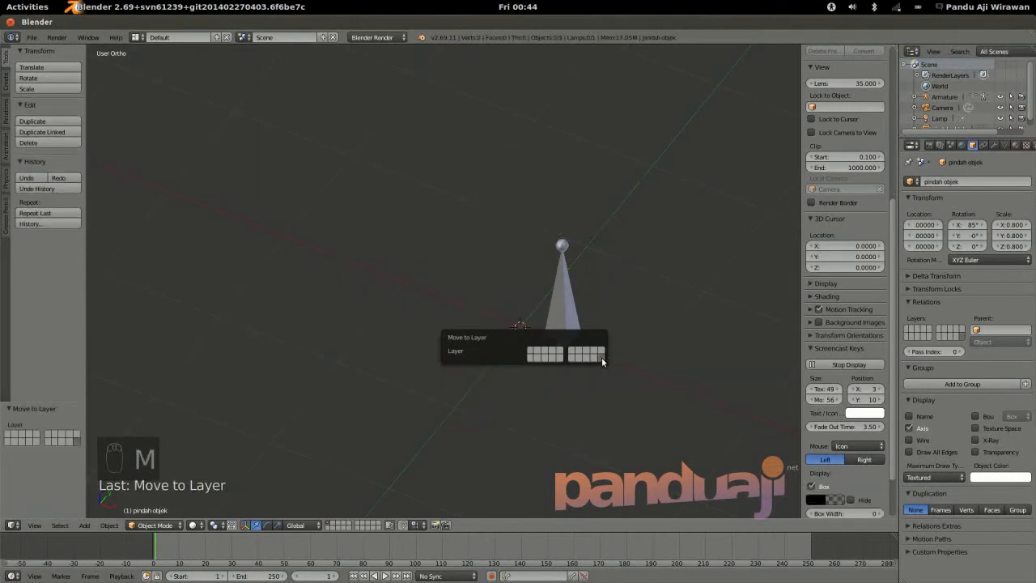
# Step: In the armature's Edit Mode, move the bone -0.353 along global X so its base sits at the 3D cursor
pyautogui.rightClick(559, 314)
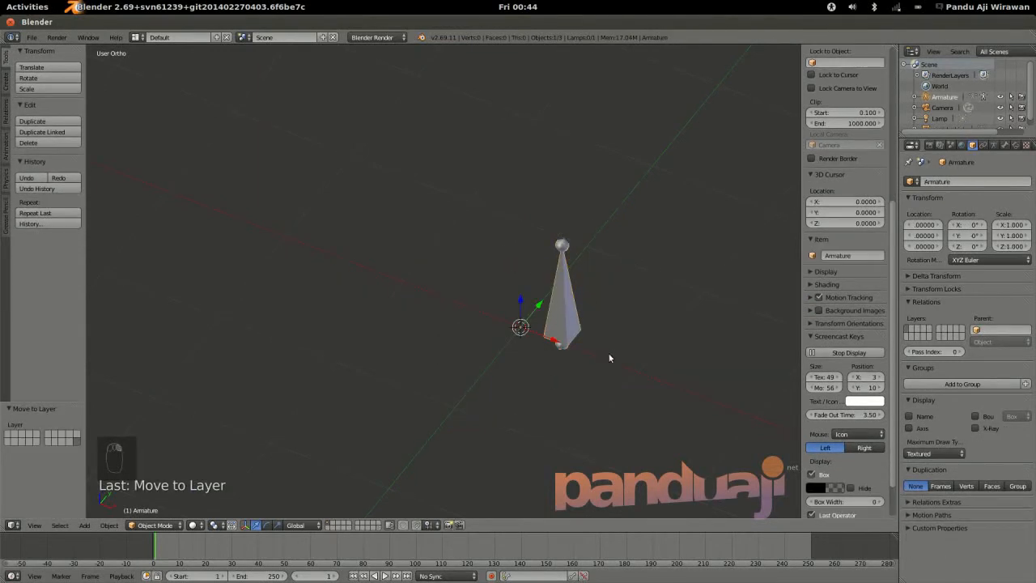
pyautogui.press('Tab')
pyautogui.press('g')
pyautogui.press('x')
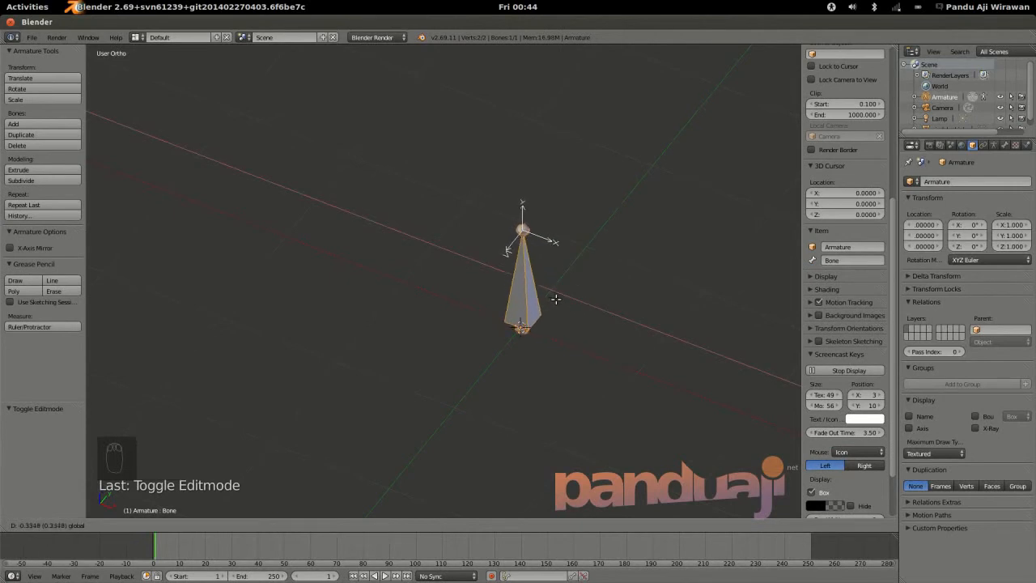
pyautogui.click(559, 299)
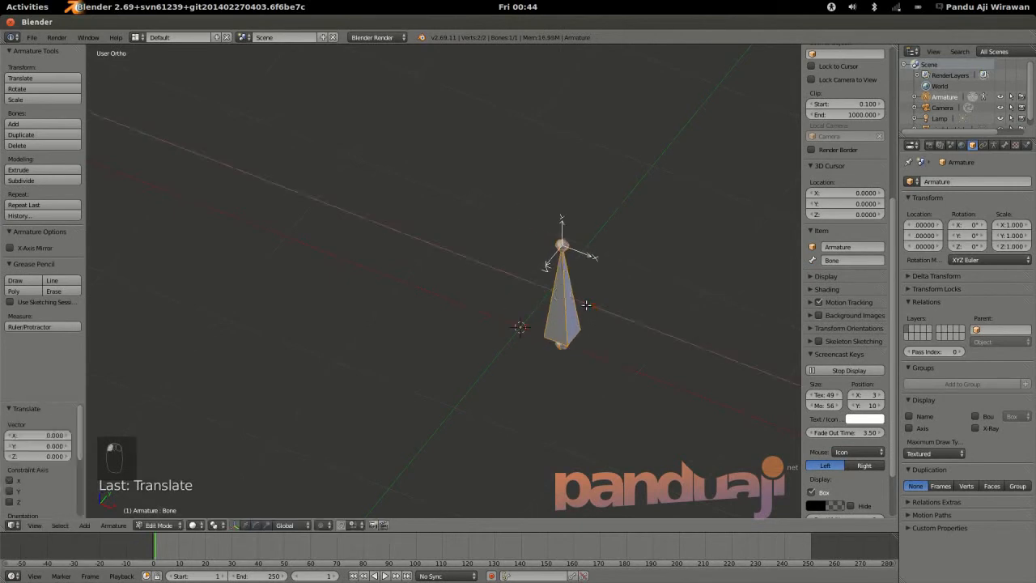
pyautogui.press('g')
pyautogui.press('x')
pyautogui.click(540, 296)
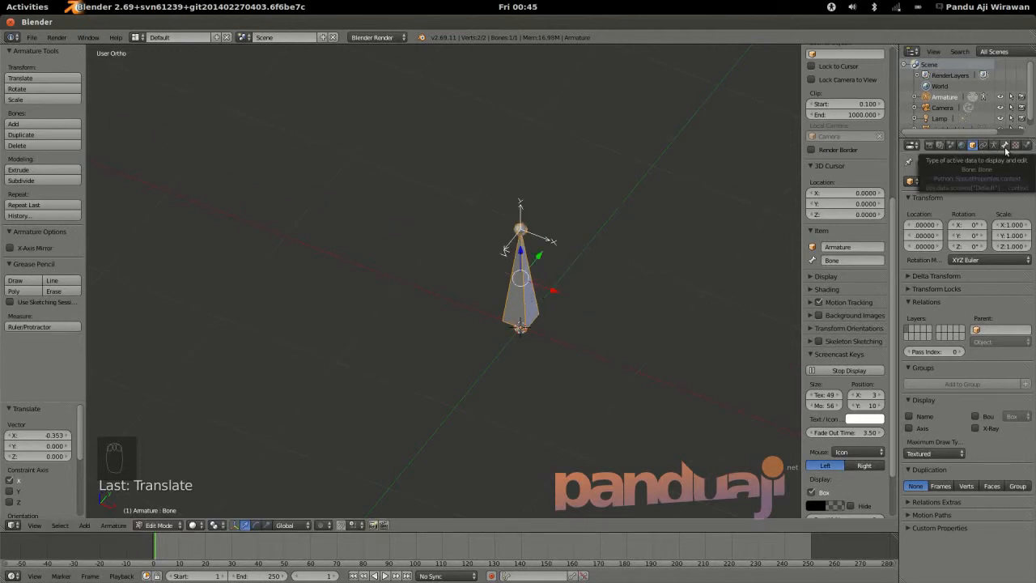
# Step: Switch the armature to Pose Mode and assign pindah objek as the bone's Custom Shape
pyautogui.click(1005, 145)
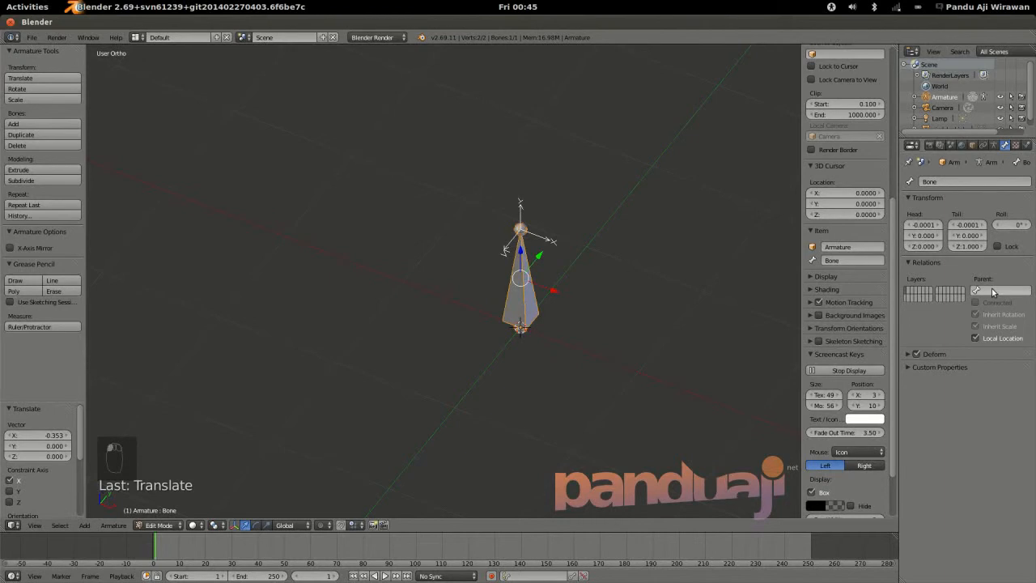
pyautogui.click(158, 525)
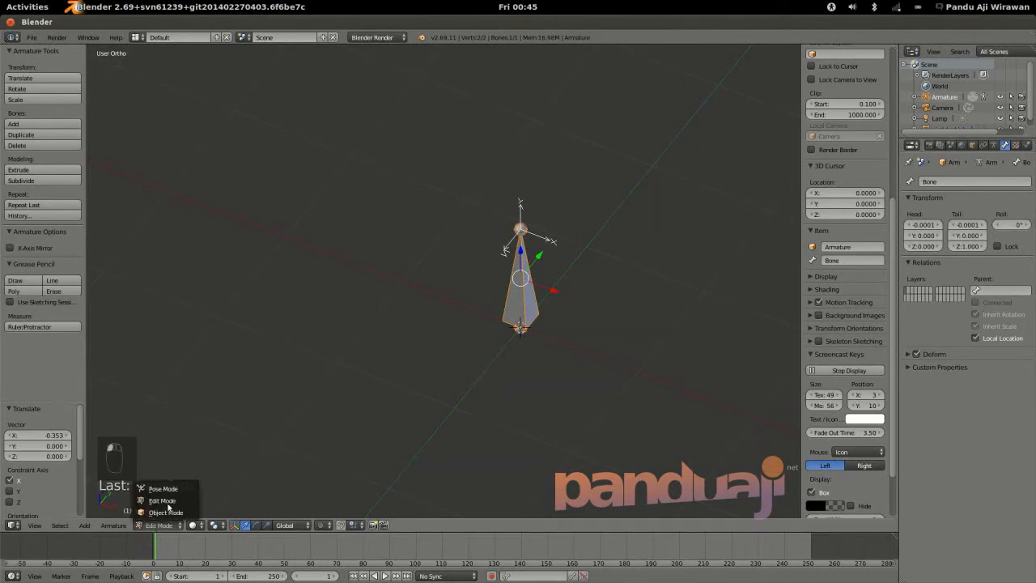
pyautogui.click(180, 489)
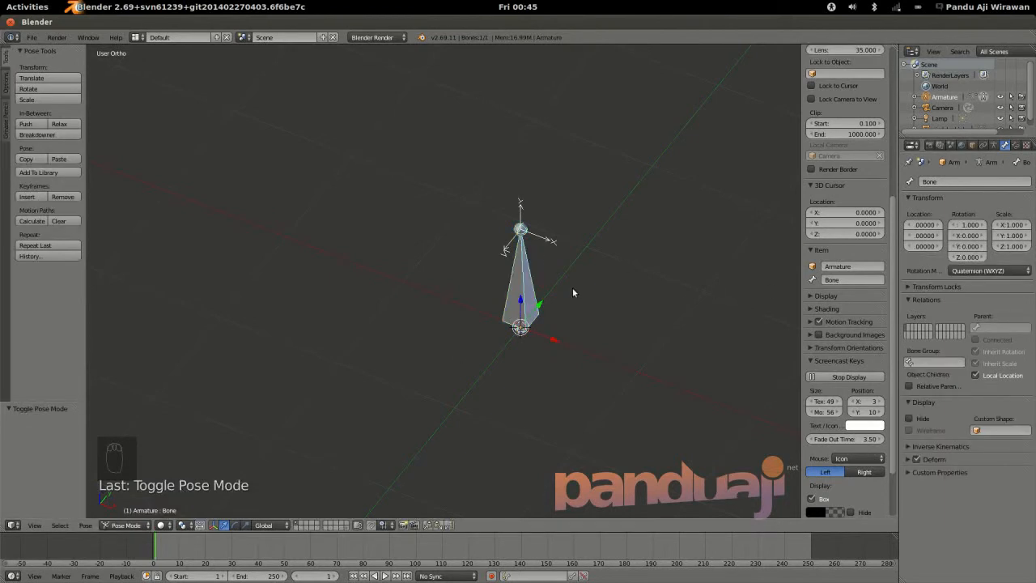
pyautogui.click(1003, 430)
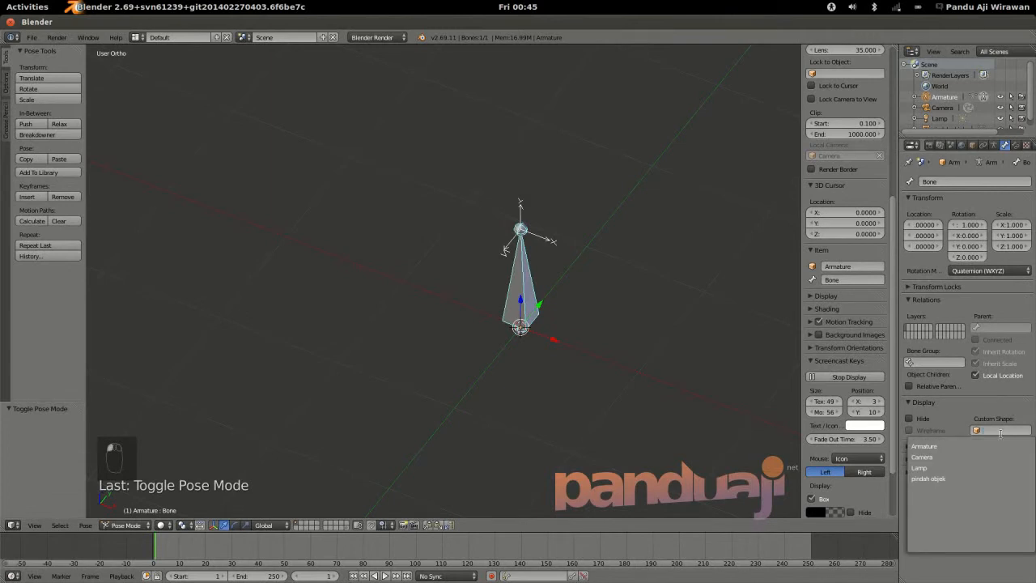
pyautogui.click(951, 478)
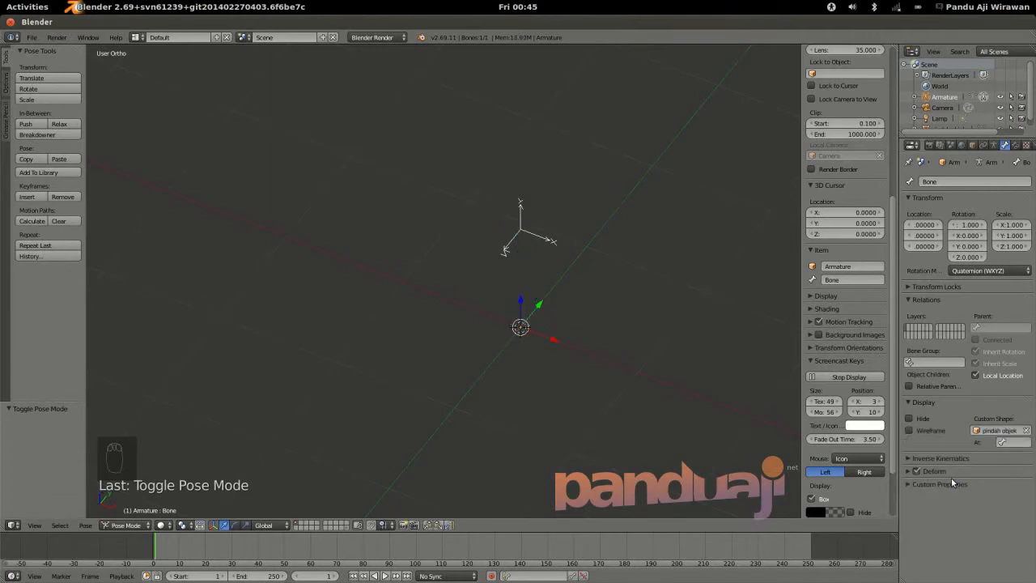
# Step: Enable Wireframe display for the bone's custom shape and try moving the bone in Pose Mode, cancelling the move
pyautogui.moveTo(625, 444); pyautogui.dragTo(703, 405, button='middle')
pyautogui.press('Tab')
pyautogui.press('Tab')
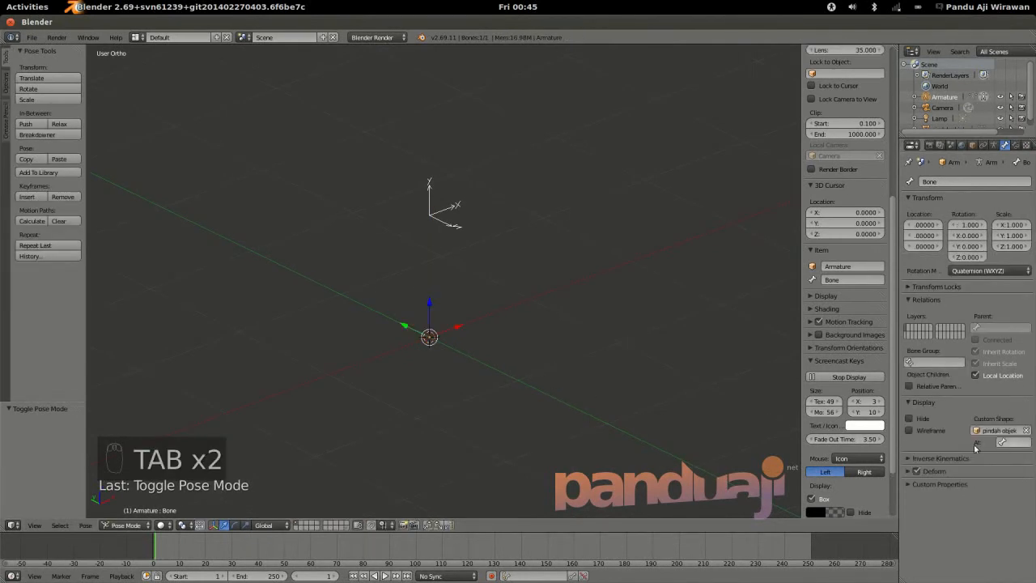
pyautogui.click(908, 430)
pyautogui.moveTo(597, 399); pyautogui.dragTo(560, 389, button='middle')
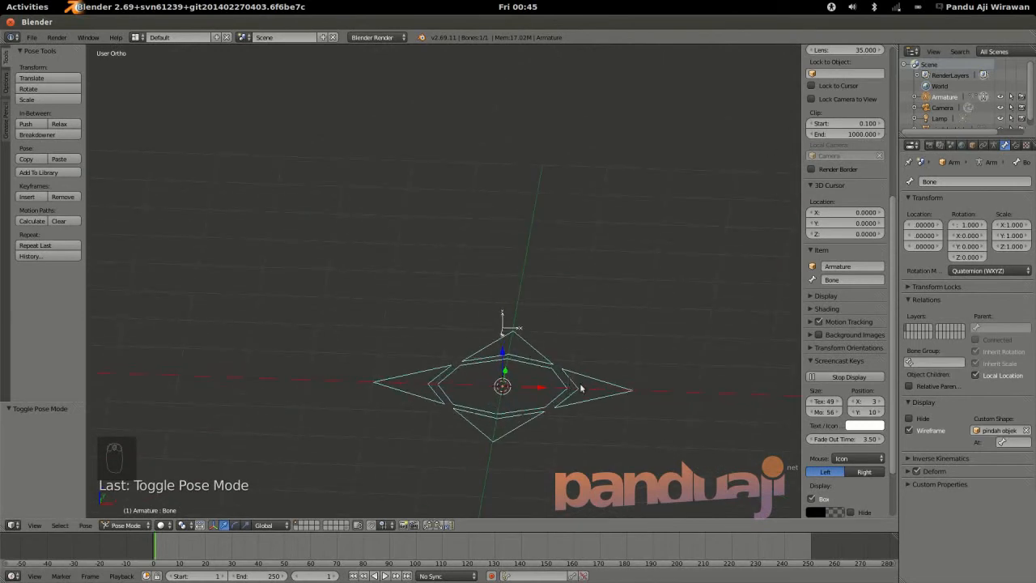
pyautogui.press('g')
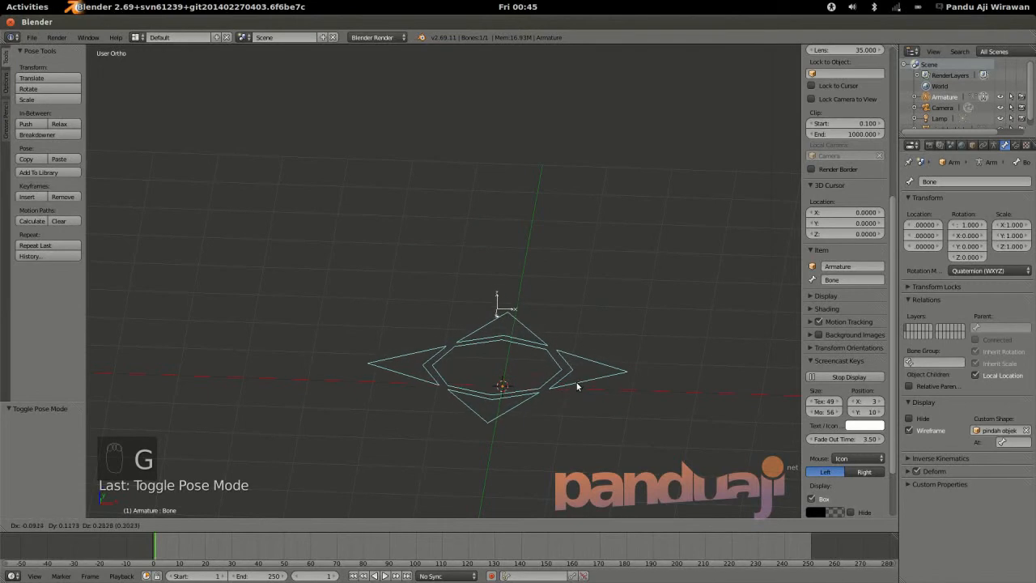
pyautogui.rightClick(576, 397)
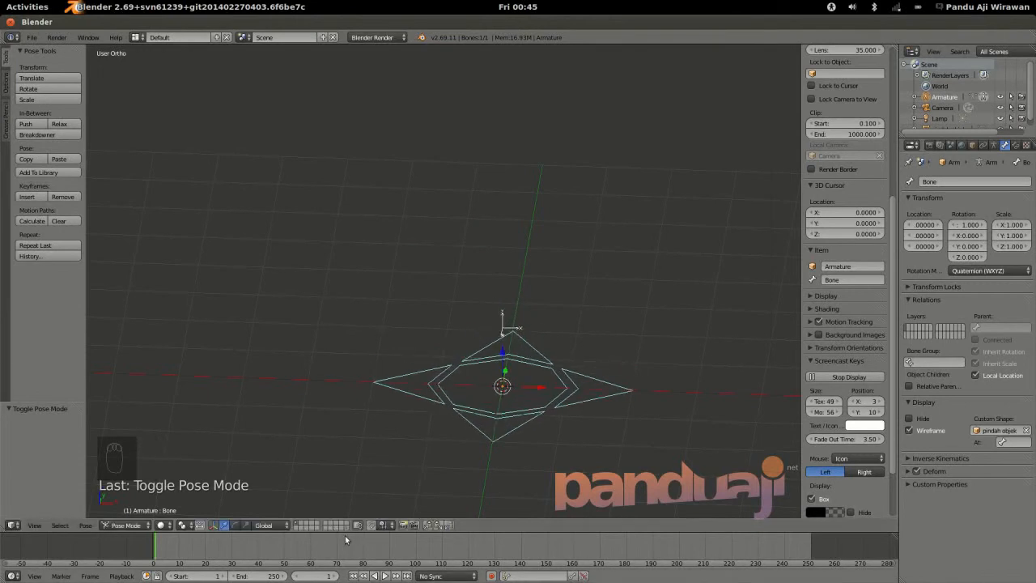
# Step: On layer 20, move the original pindah objek object up 4.684 along Z, and return to the rig's layer
pyautogui.hotkey('ctrl', 'Tab')
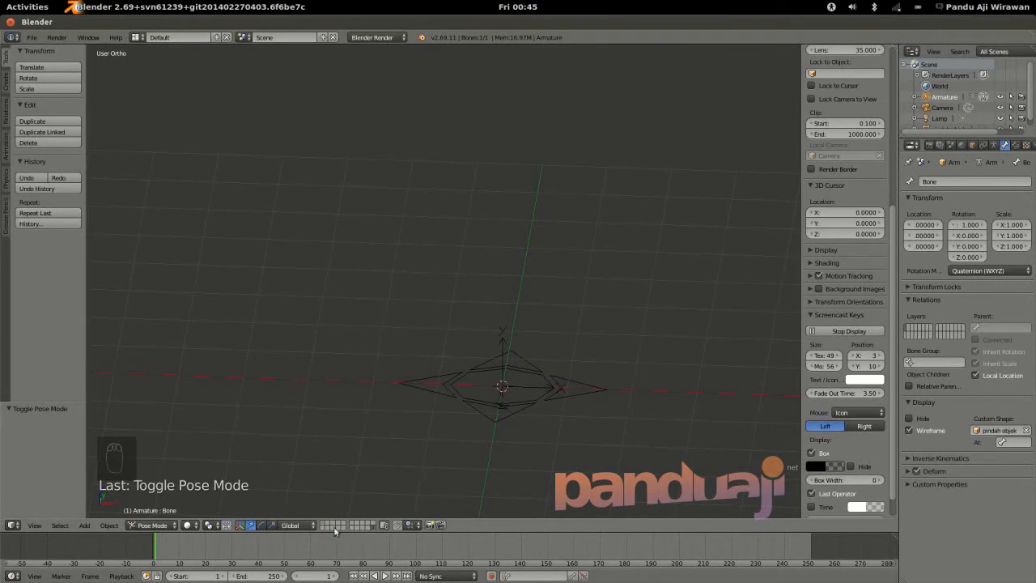
pyautogui.hotkey('ctrl', 'Tab')
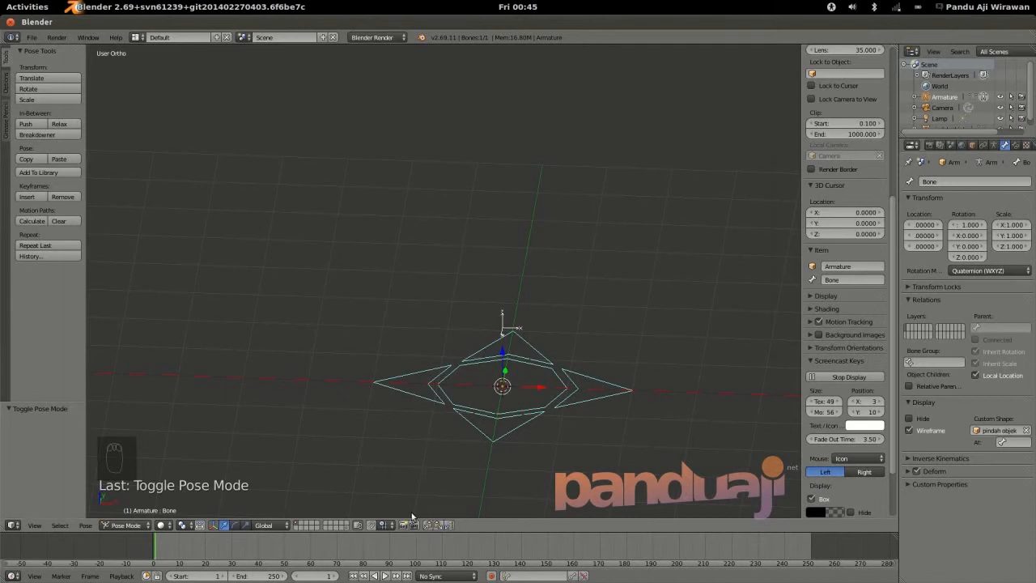
pyautogui.hotkey('ctrl', 'Tab')
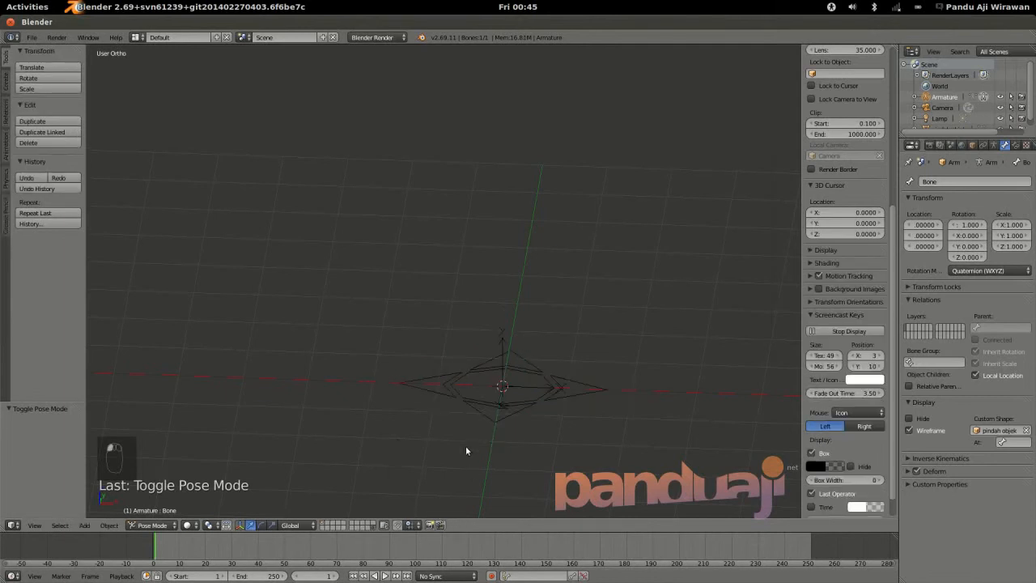
pyautogui.rightClick(499, 420)
pyautogui.moveTo(502, 352); pyautogui.dragTo(522, 87)
pyautogui.press('h')
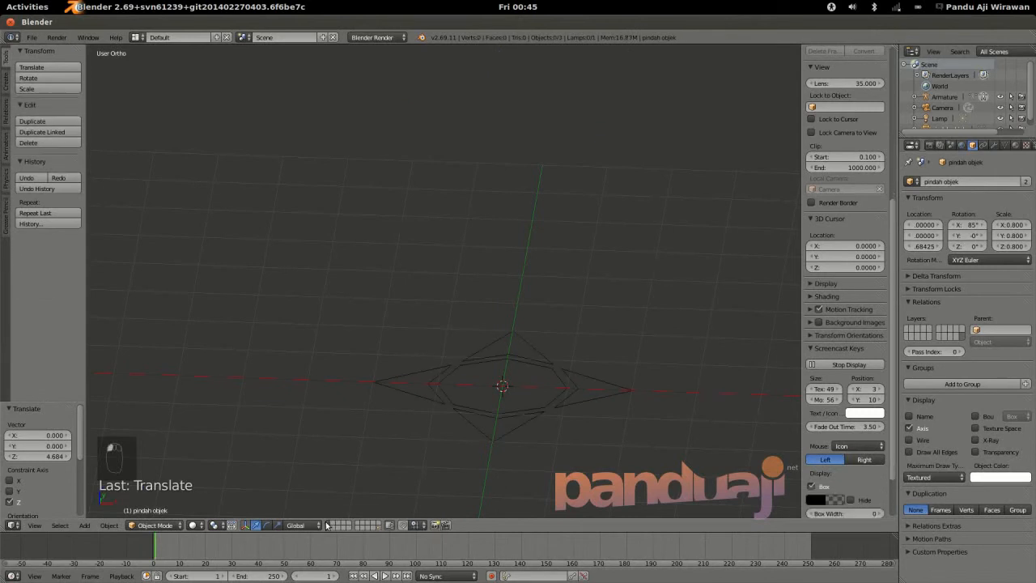
# Step: Select the armature bone in Pose Mode and switch its Wireframe display off and back on
pyautogui.rightClick(488, 426)
pyautogui.hotkey('ctrl', 'Tab')
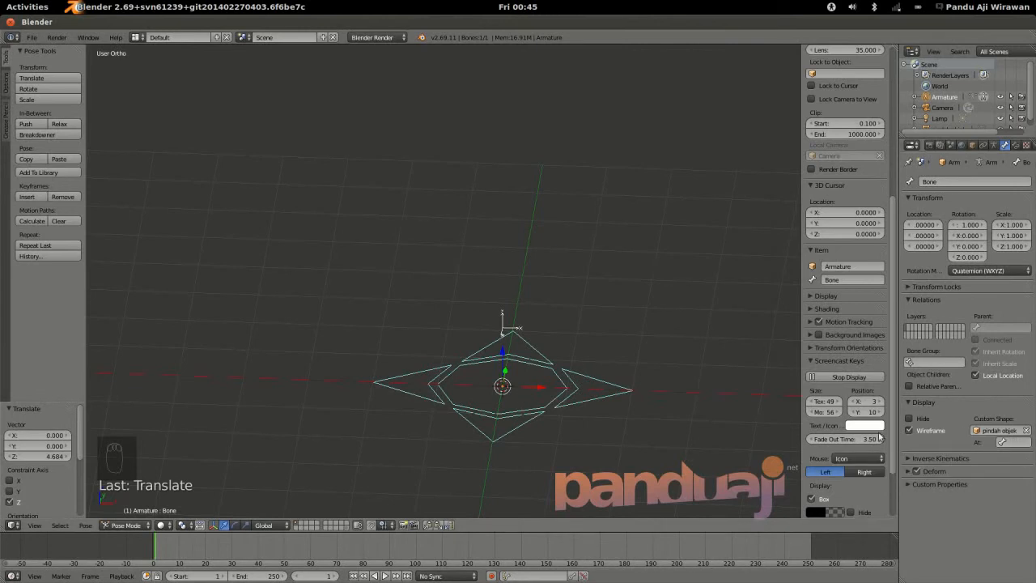
pyautogui.click(908, 431)
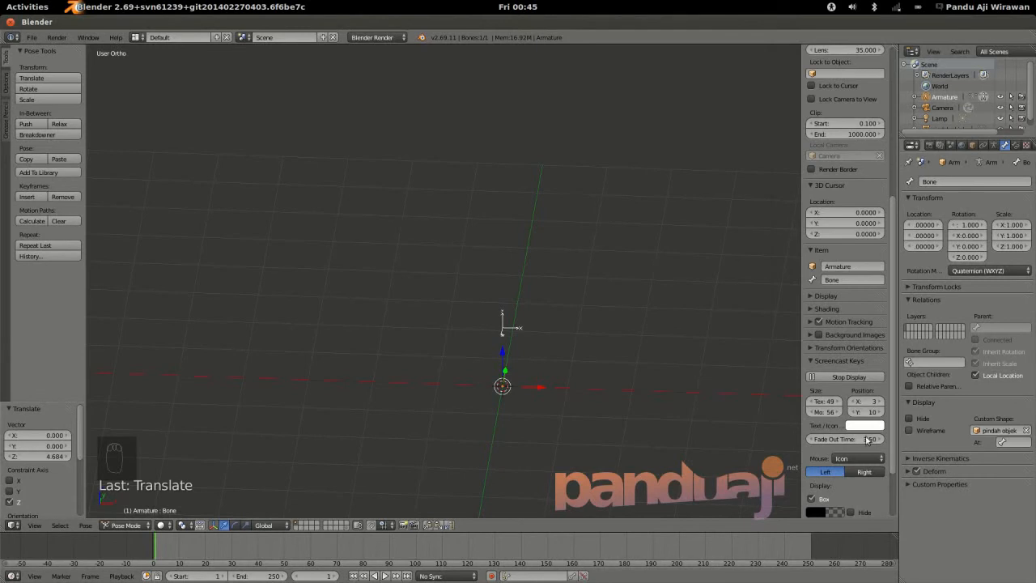
pyautogui.click(909, 430)
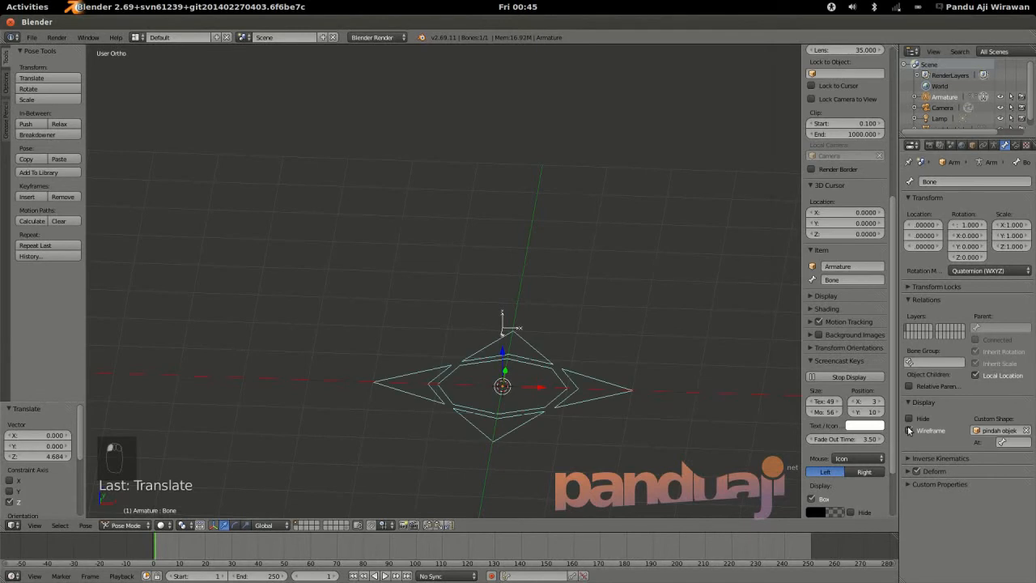
# Step: Show layer 20 again and move the original pindah objek object back down 4.684 along Z
pyautogui.click(346, 526)
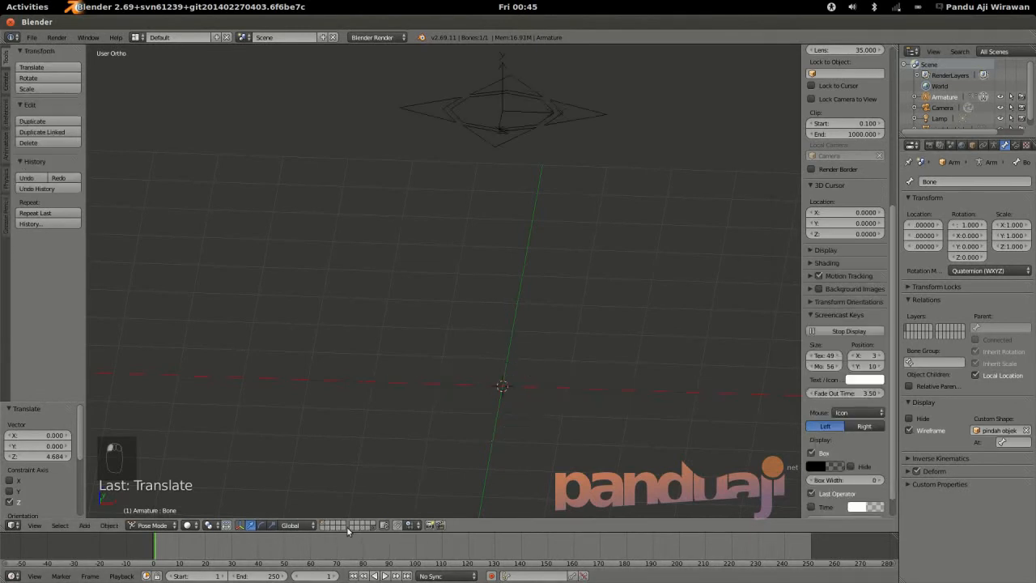
pyautogui.rightClick(486, 128)
pyautogui.press('g')
pyautogui.press('z')
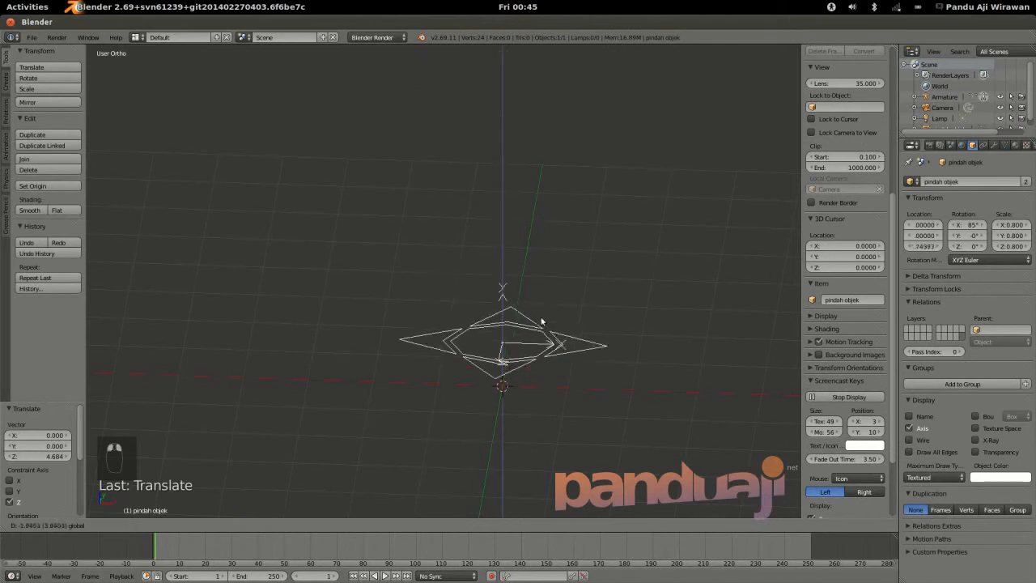
pyautogui.click(532, 349)
pyautogui.moveTo(532, 348); pyautogui.dragTo(485, 369, button='middle')
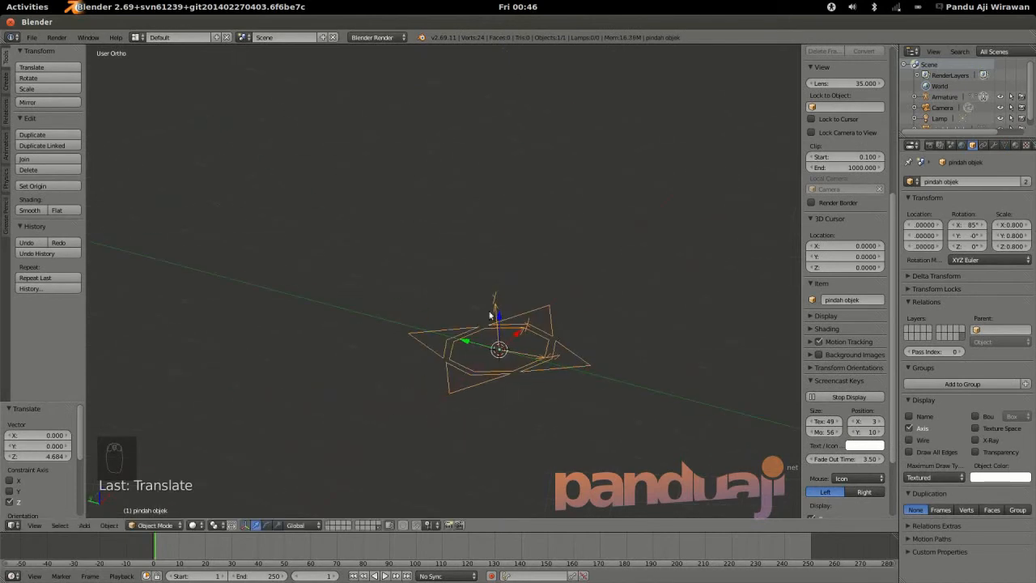
pyautogui.moveTo(558, 343); pyautogui.dragTo(524, 377, button='middle')
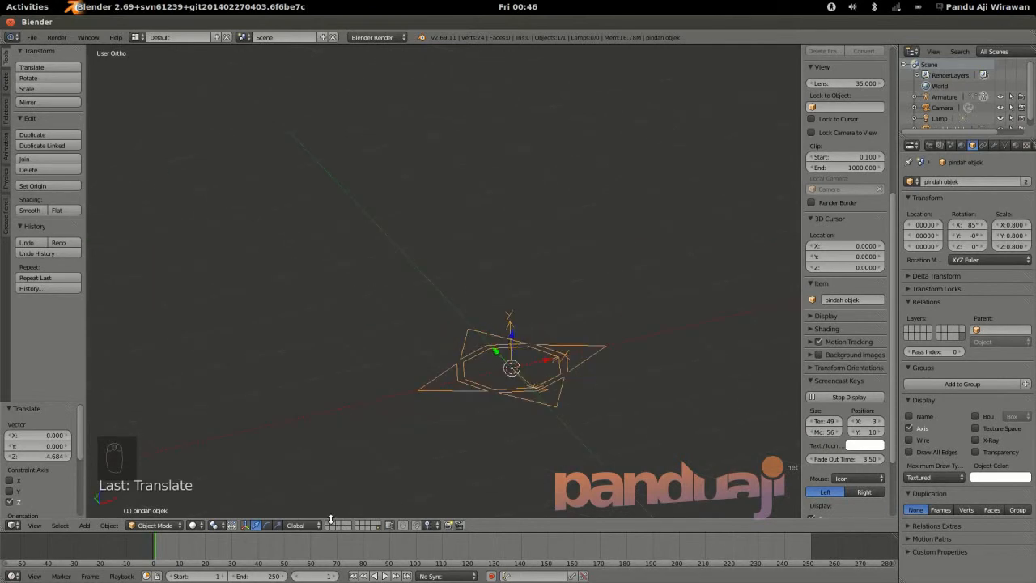
# Step: Return to the rig's layer, put the armature in Pose Mode and examine the bone's custom shape
pyautogui.press('Delete')
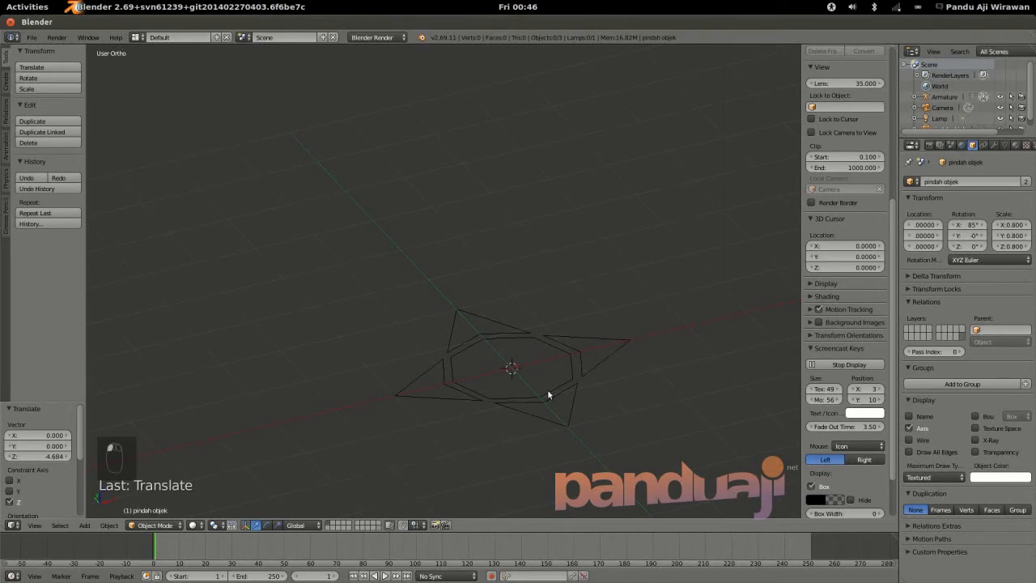
pyautogui.rightClick(500, 419)
pyautogui.hotkey('ctrl', 'Tab')
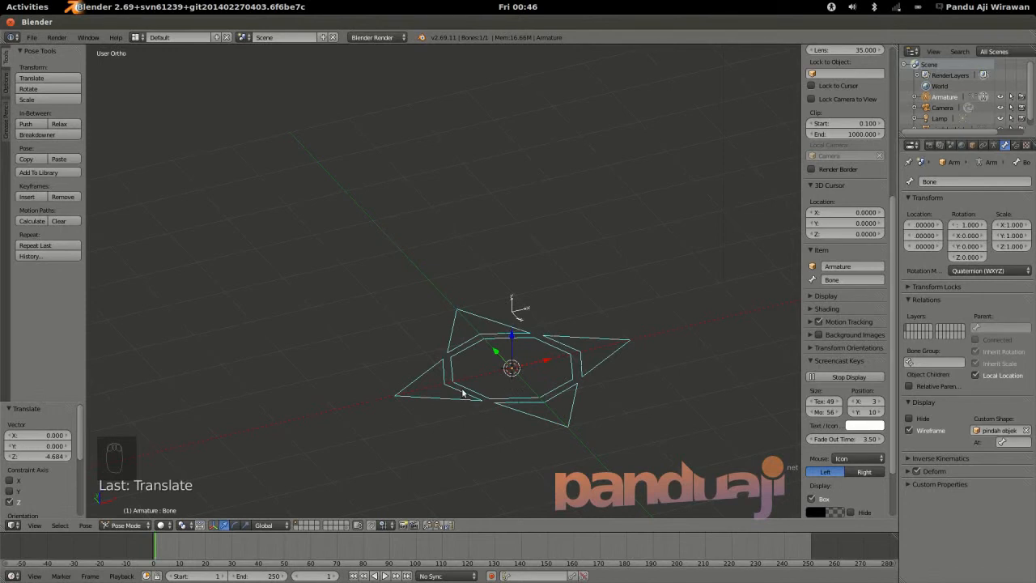
pyautogui.moveTo(505, 387); pyautogui.dragTo(431, 390, button='middle')
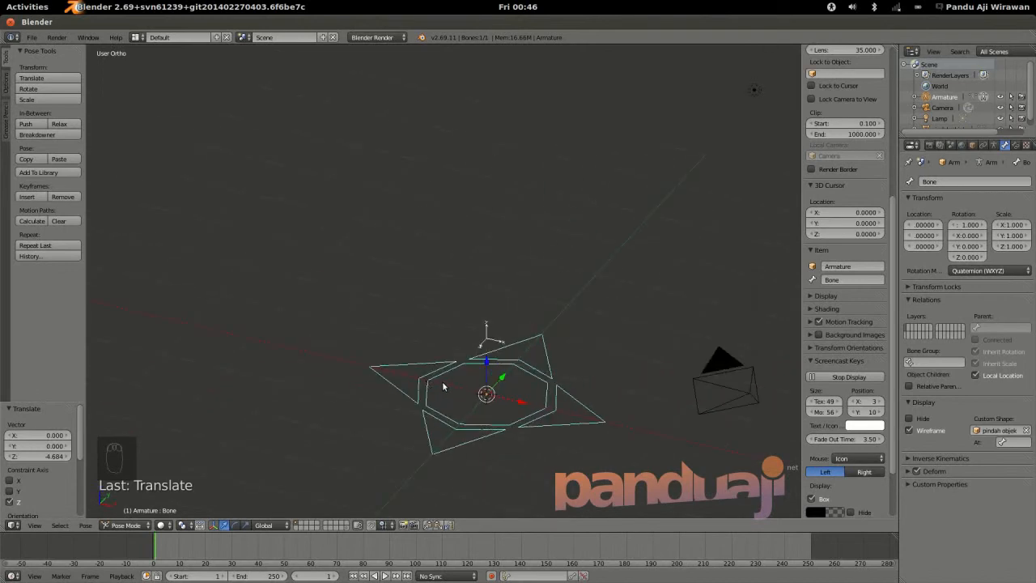